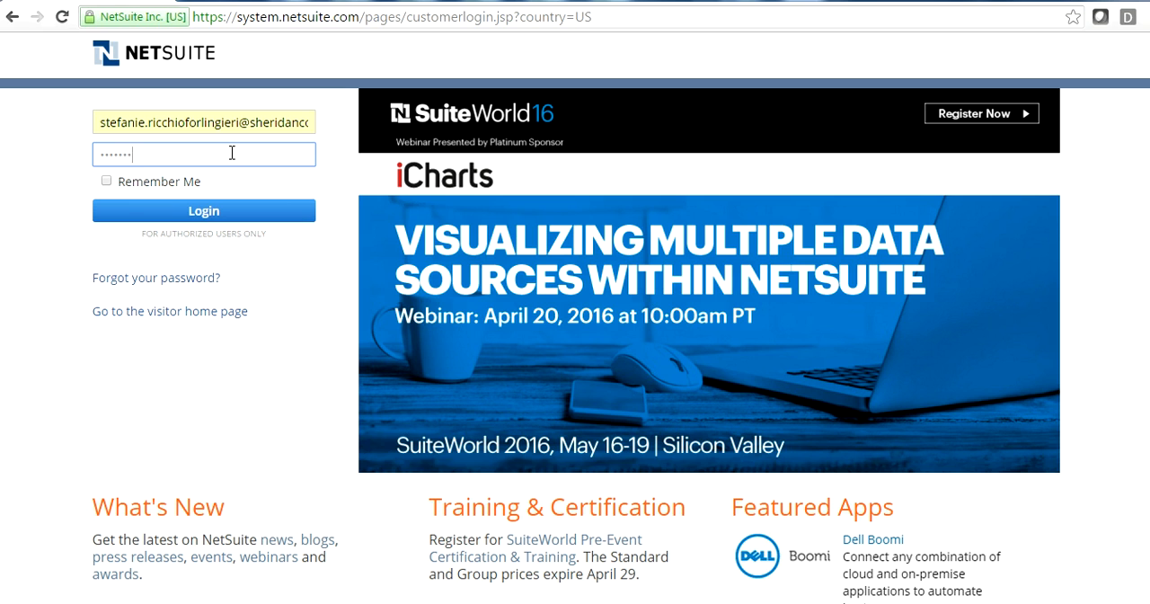
- Finish entering the account password and log in to the account
text(••)
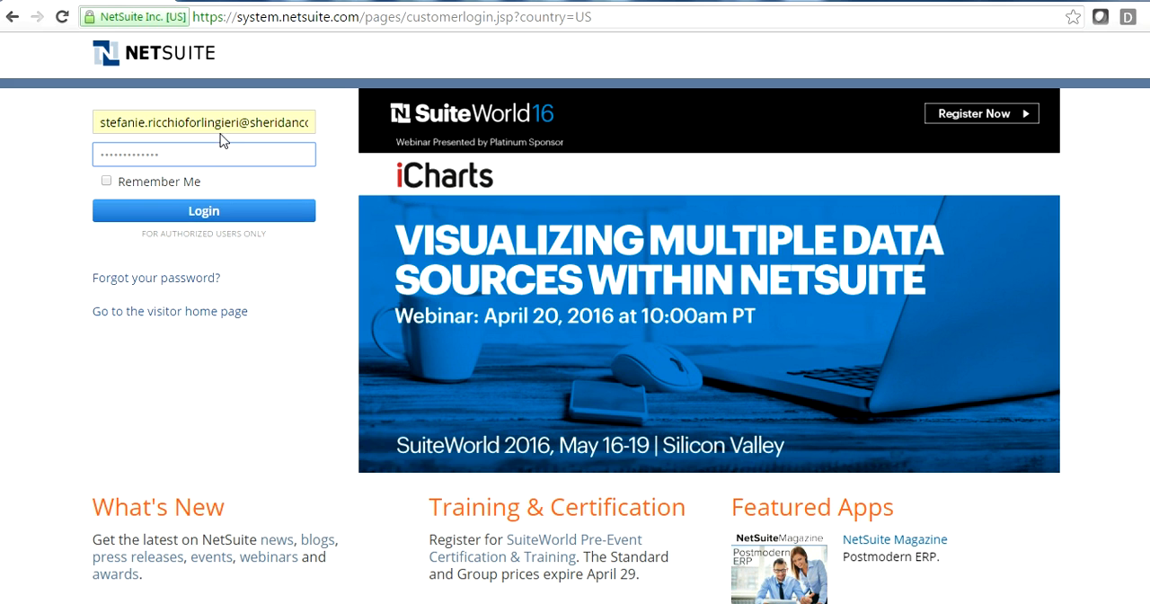
click(196, 216)
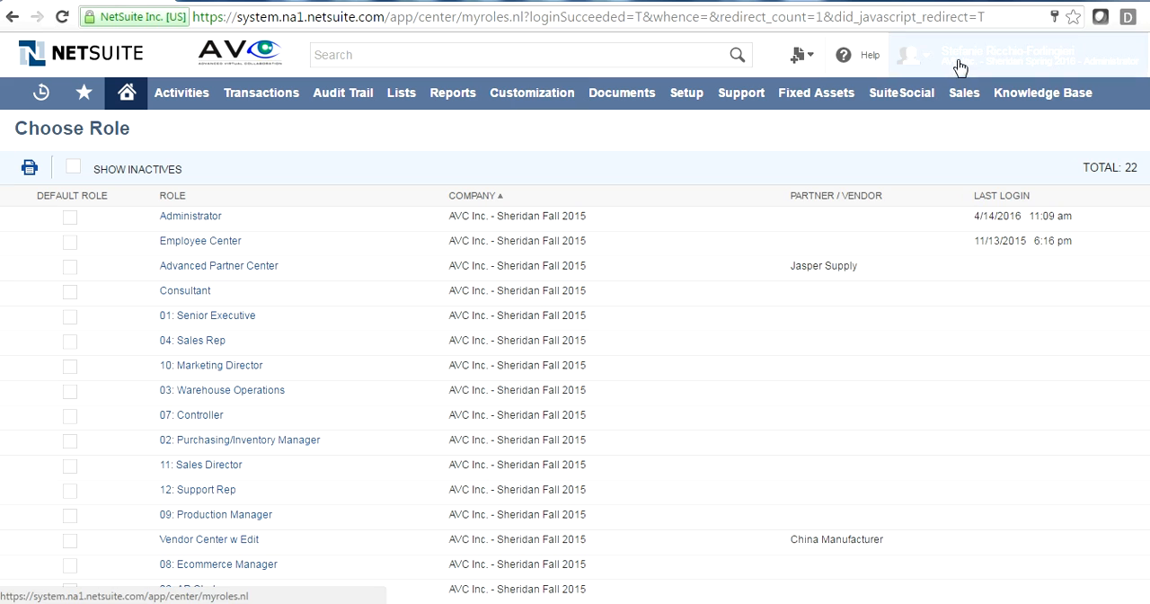
- Show the roles available to the signed-in account
mouse_move(1034, 56)
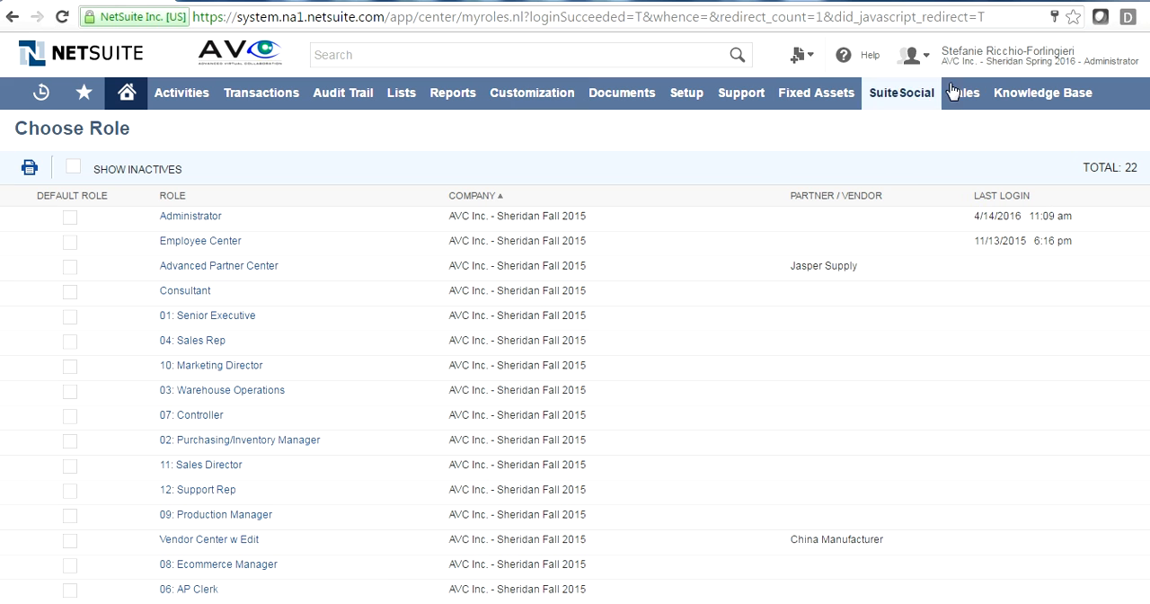
mouse_move(949, 71)
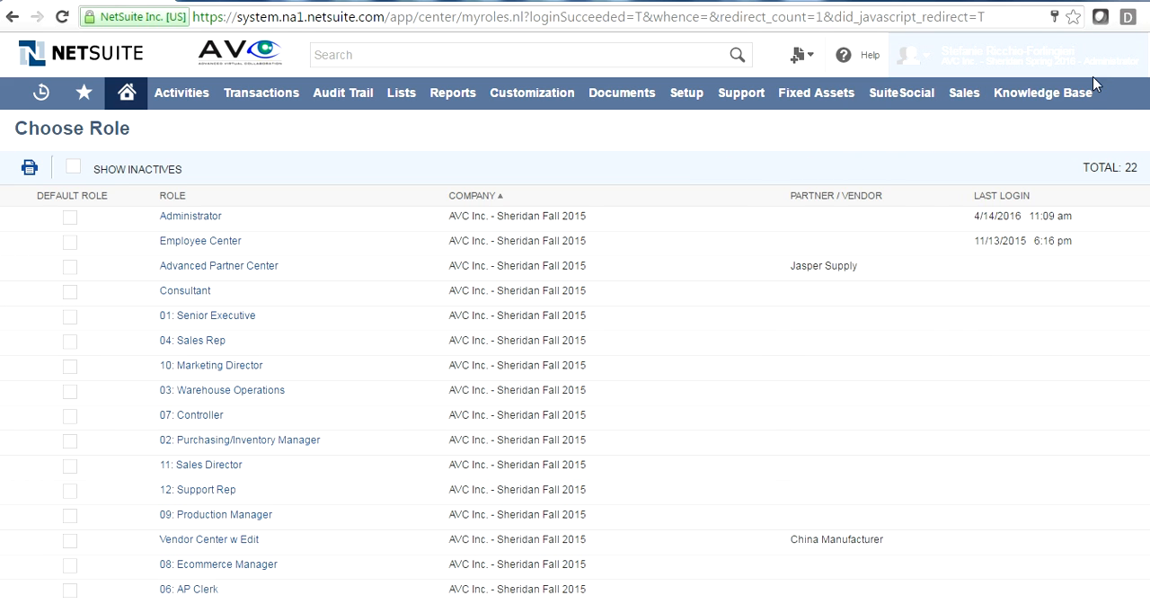
mouse_move(1113, 72)
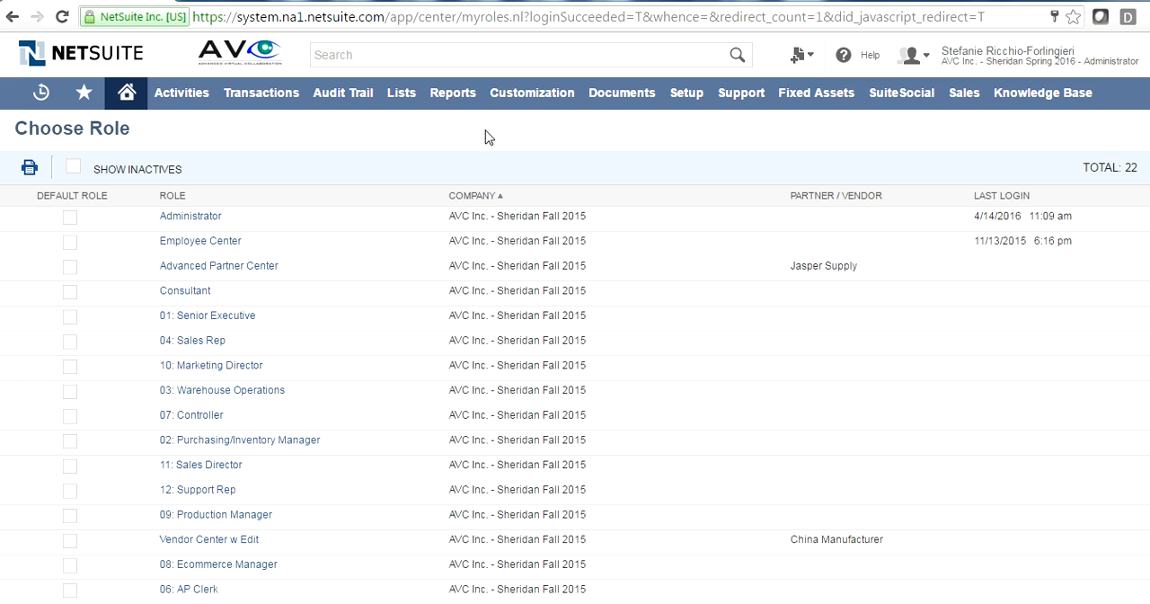
mouse_move(1074, 54)
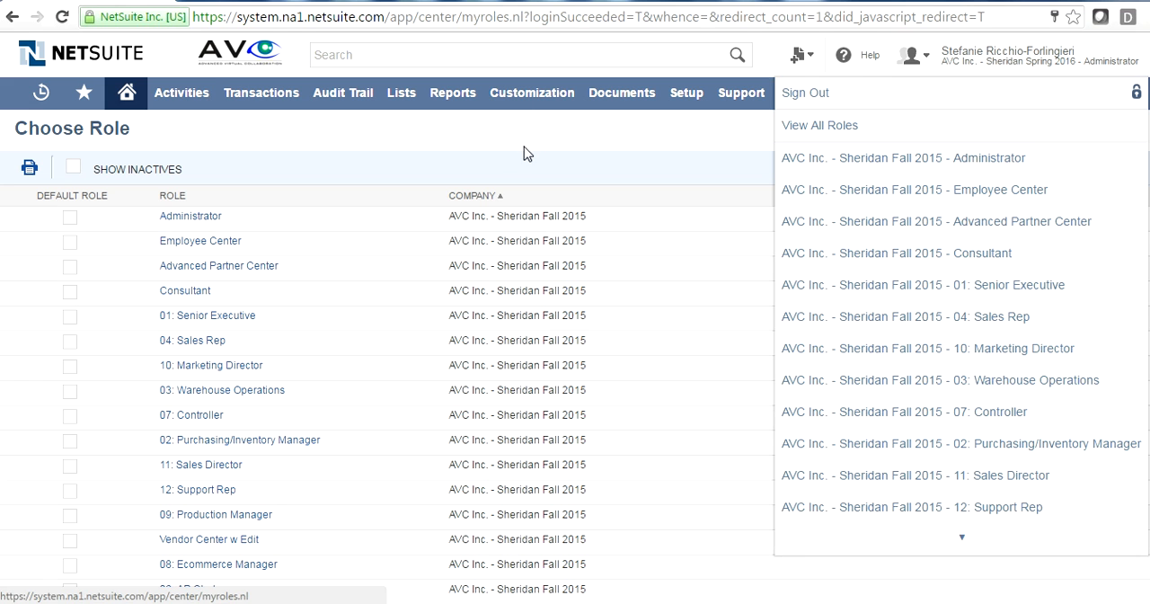
- Open the home dashboard and look over its portlets down to the recent records
click(139, 110)
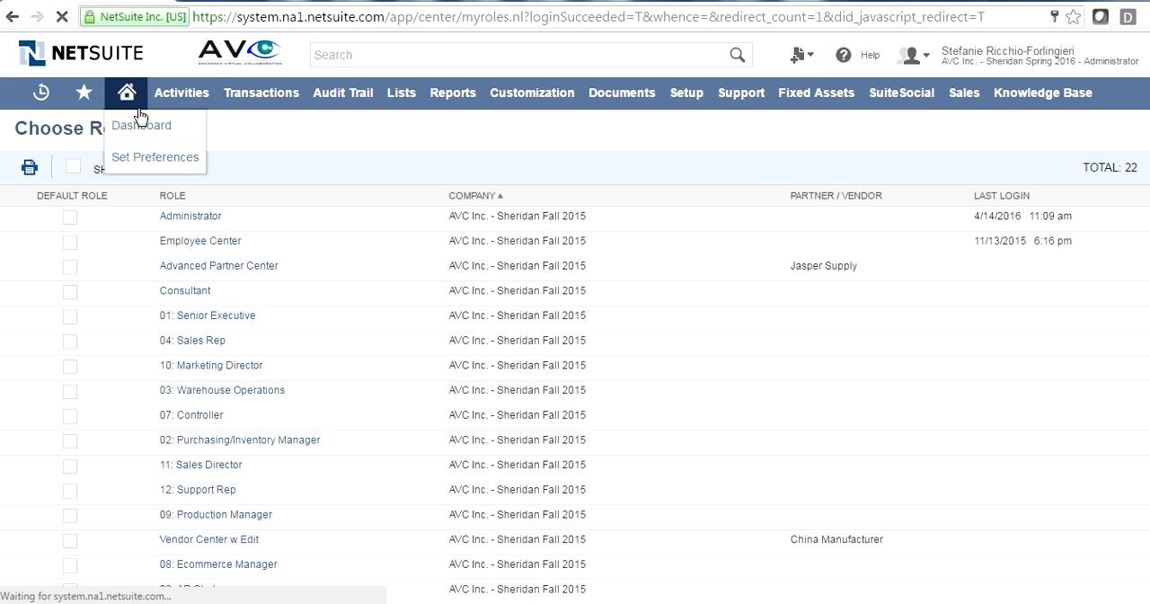
click(166, 125)
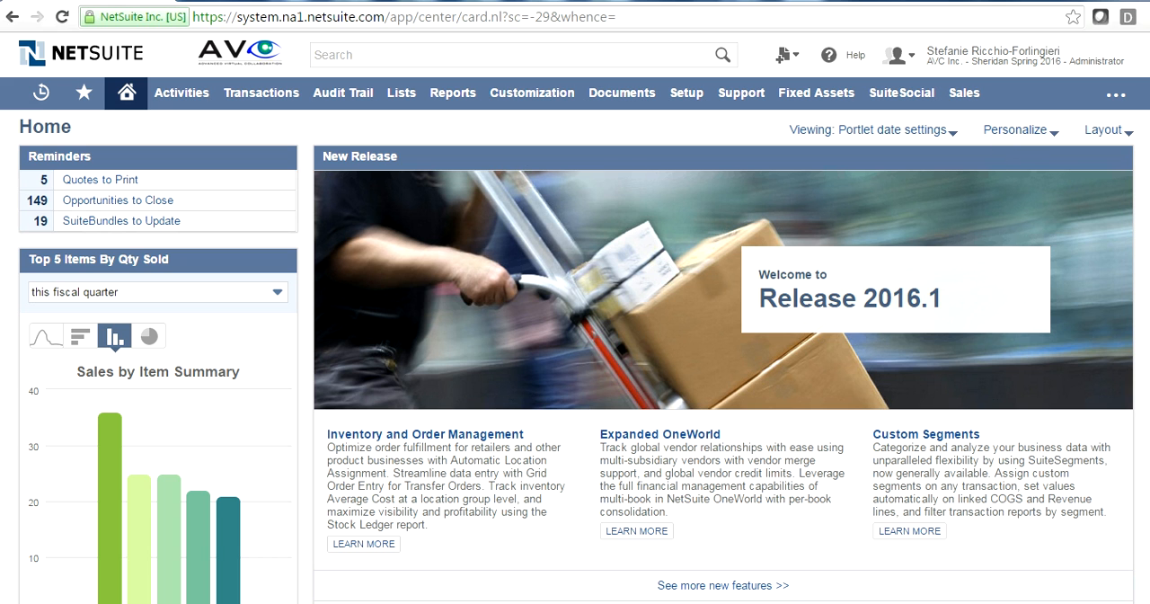
scroll(78, 418, down, 3)
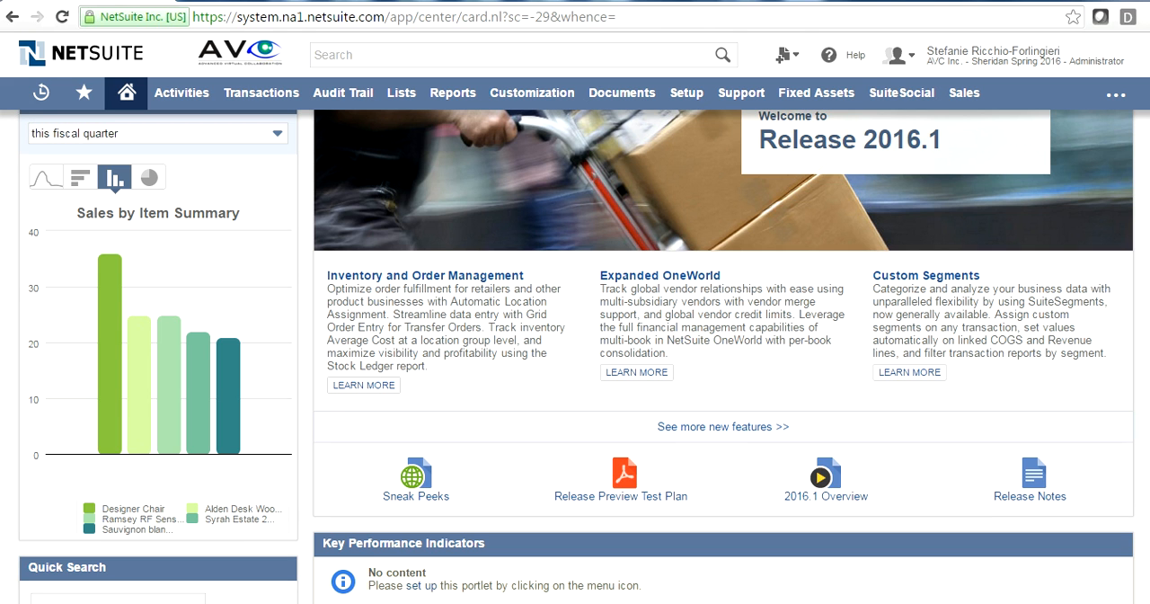
scroll(576, 359, down, 3)
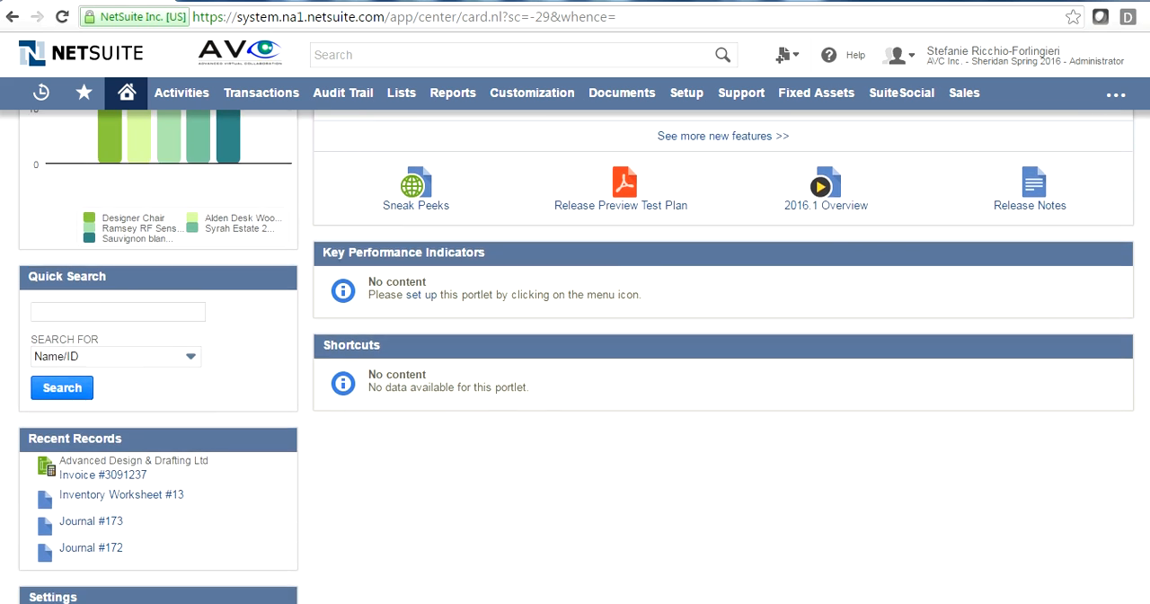
scroll(575, 359, up, 3)
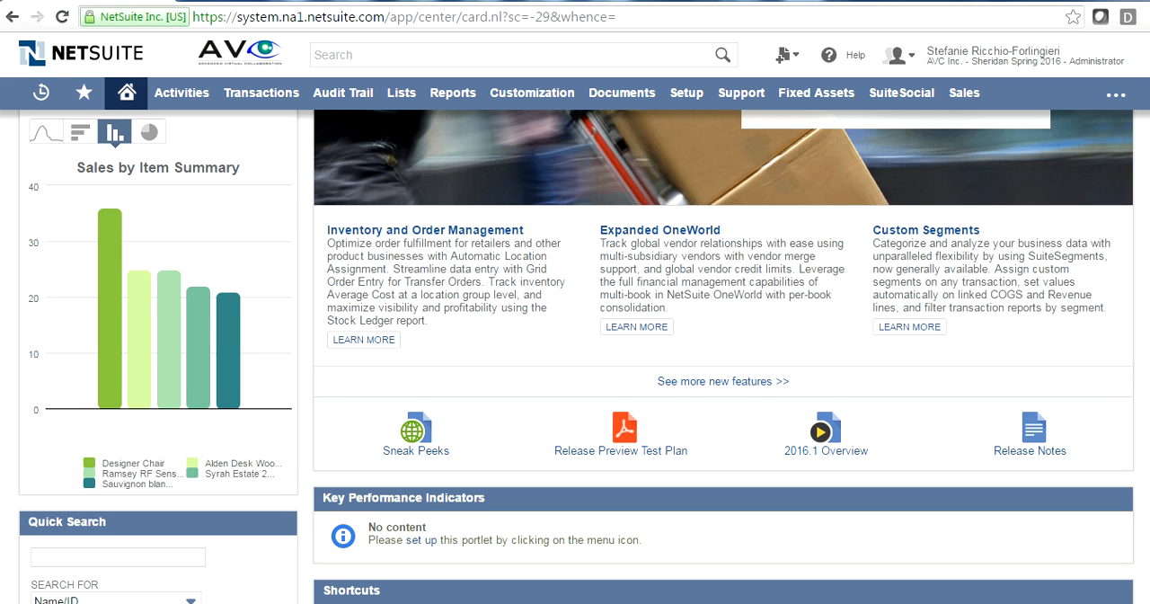
scroll(501, 251, up, 3)
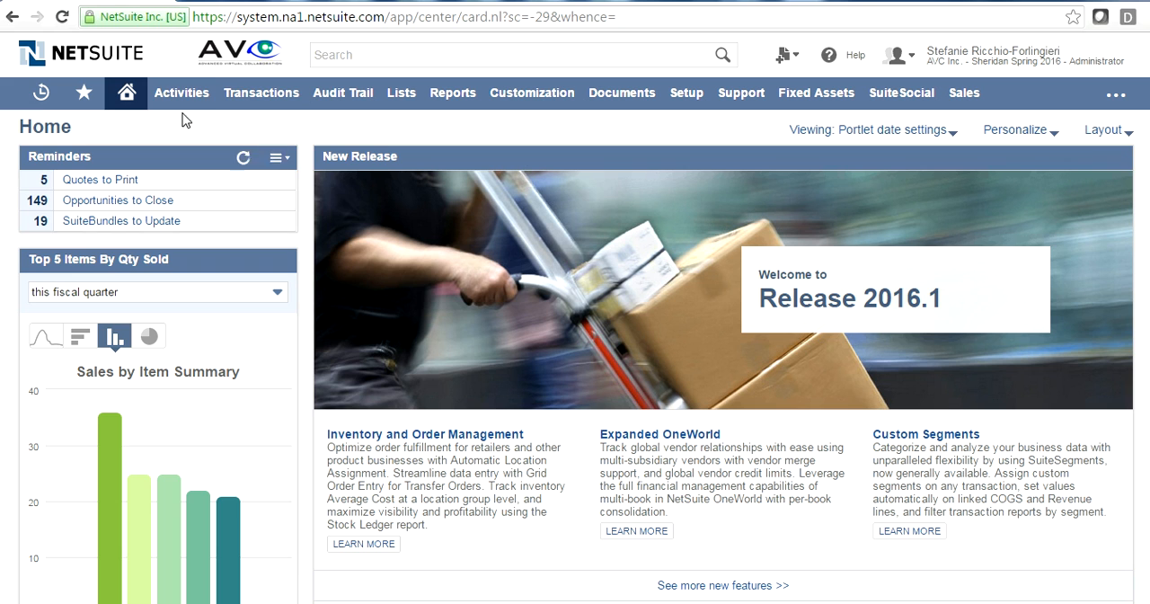
- Start a new journal entry from the financial transactions
mouse_move(240, 97)
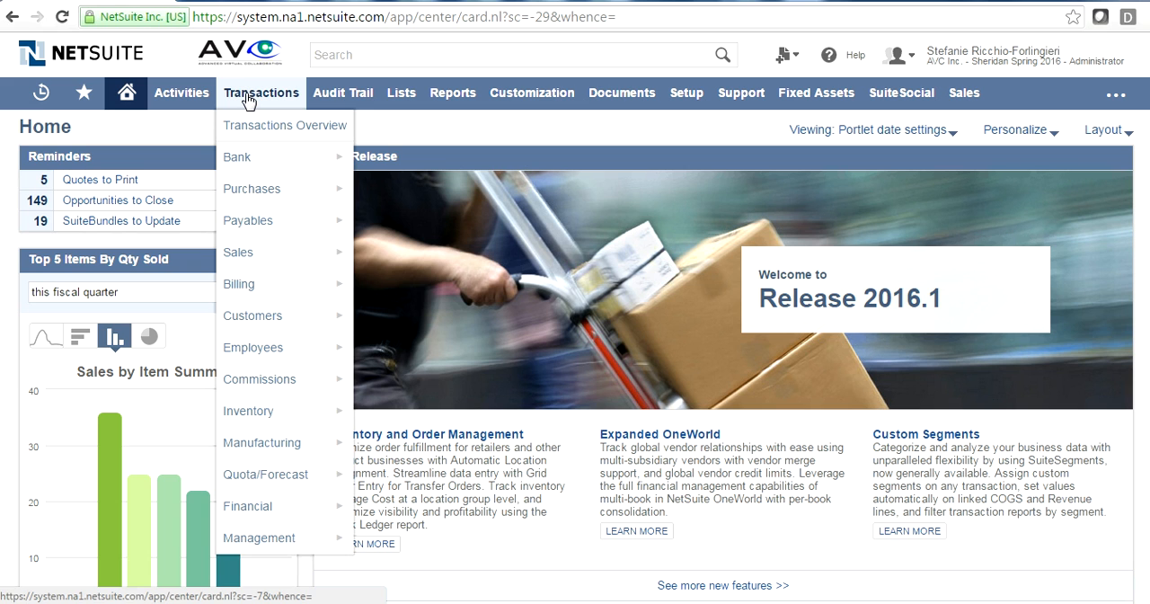
mouse_move(241, 510)
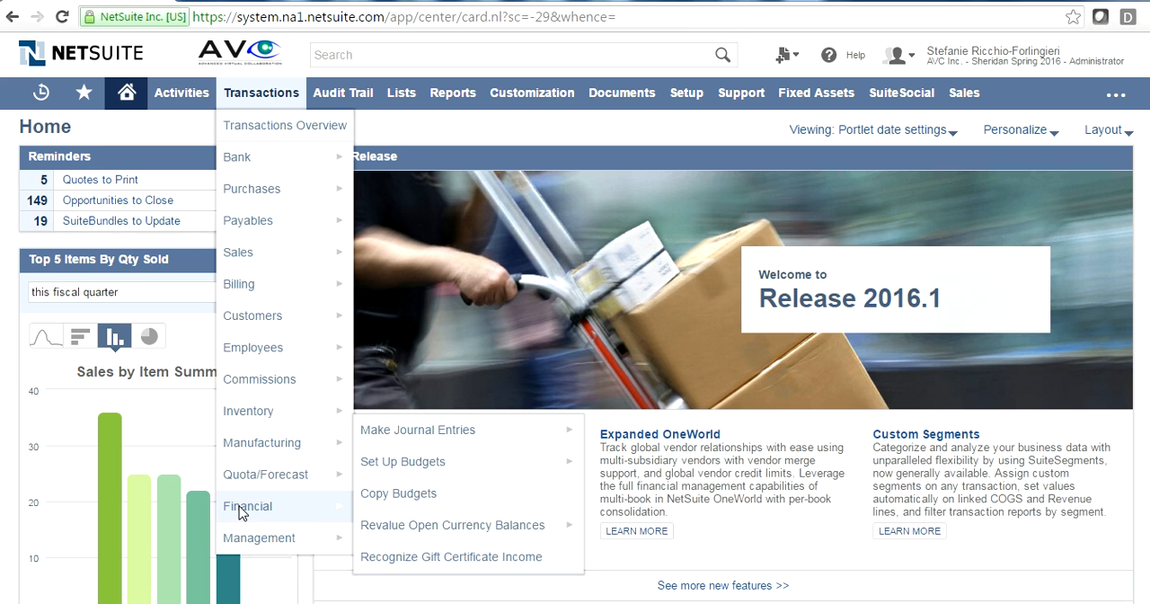
click(460, 436)
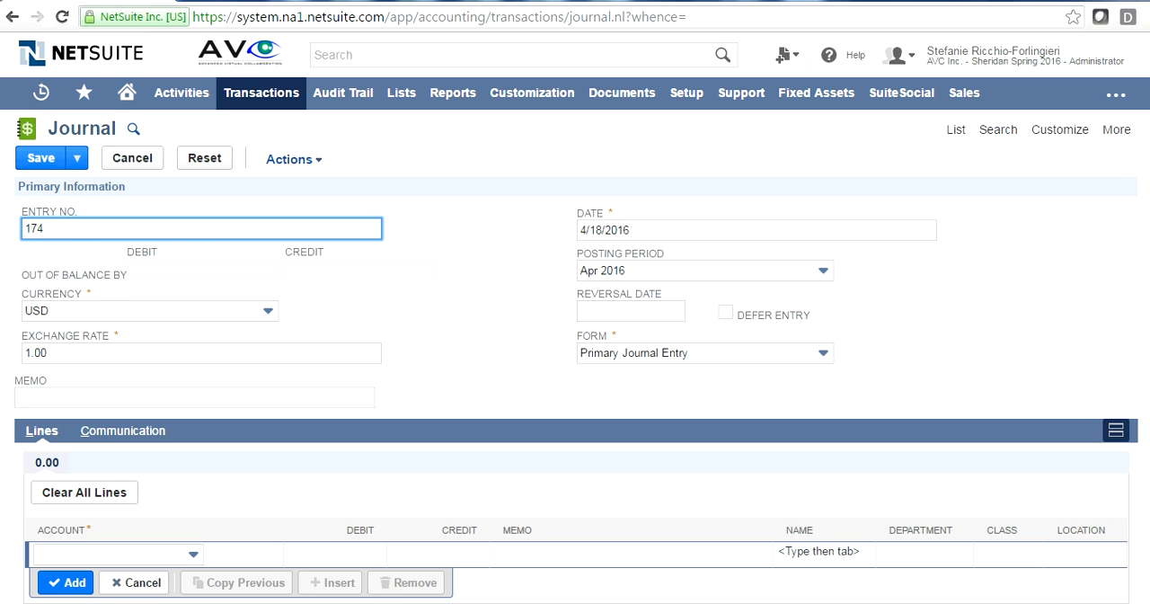
scroll(755, 232, down, 1)
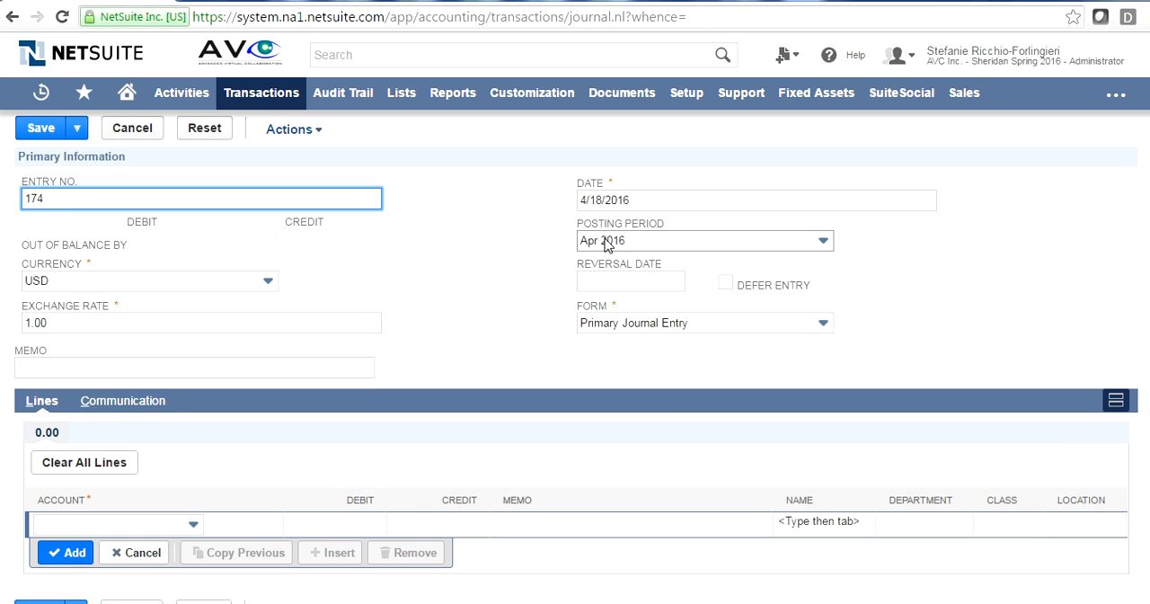
scroll(577, 360, down, 1)
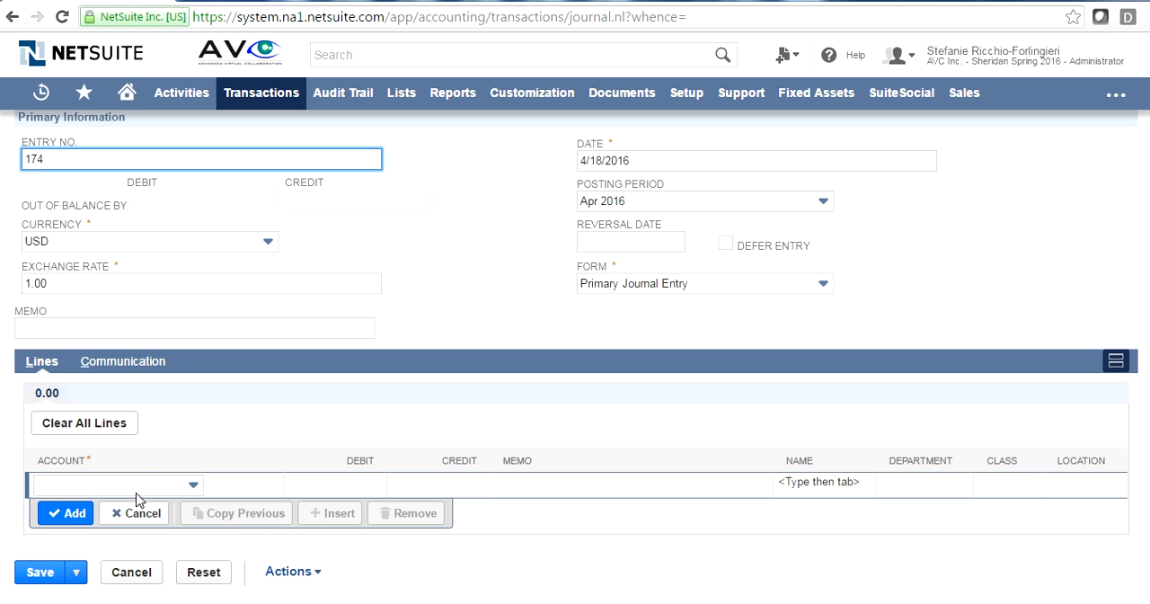
click(171, 491)
click(1, 435)
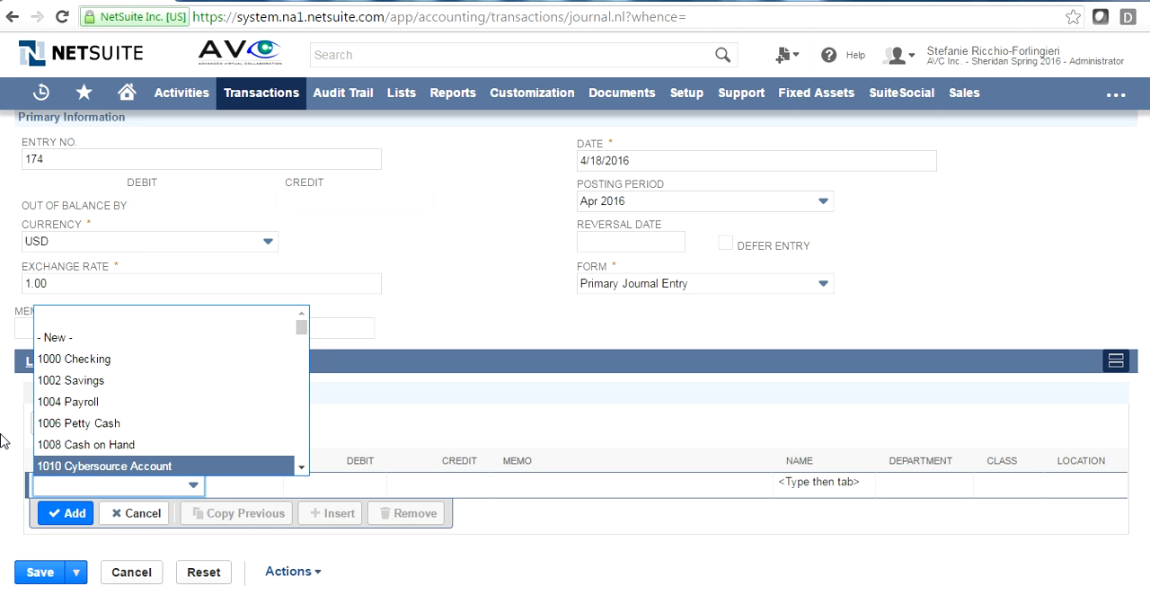
click(76, 480)
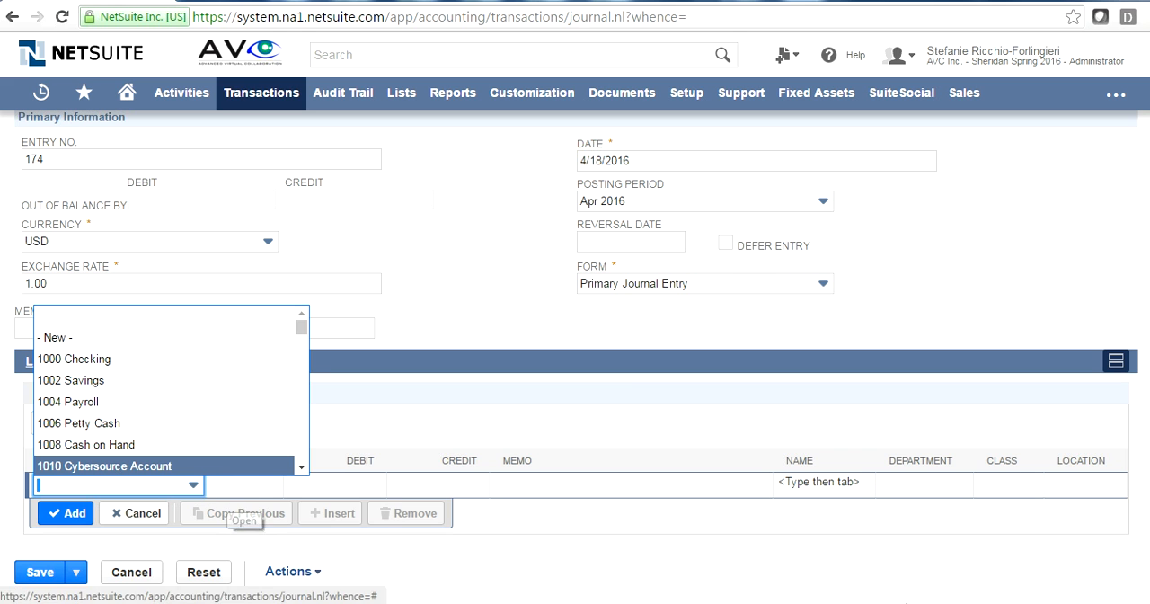
click(778, 588)
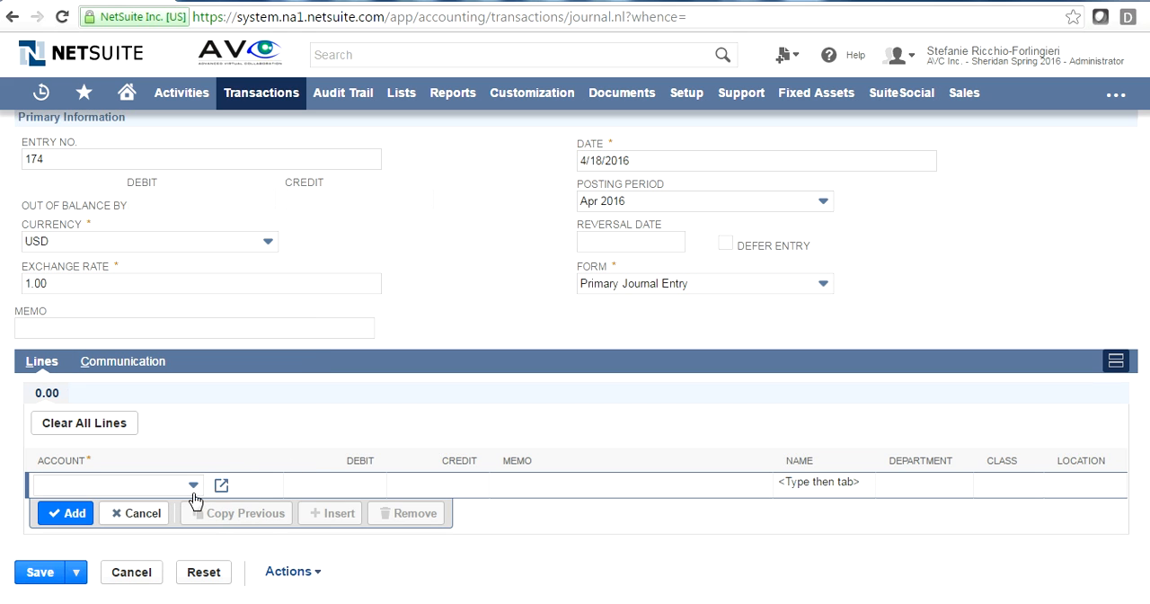
click(221, 487)
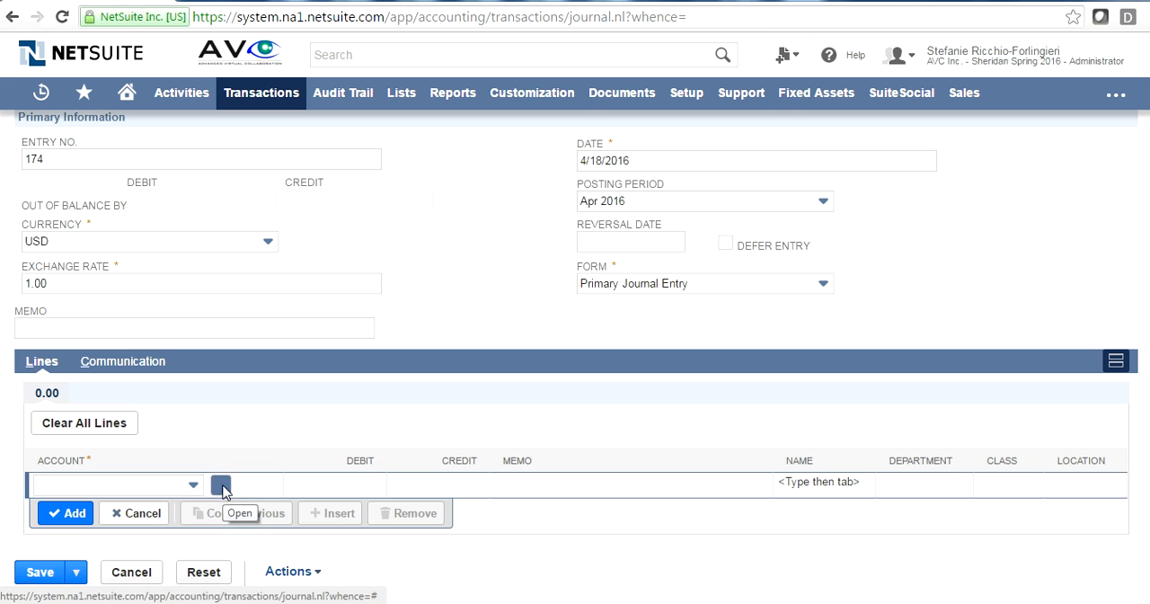
click(733, 126)
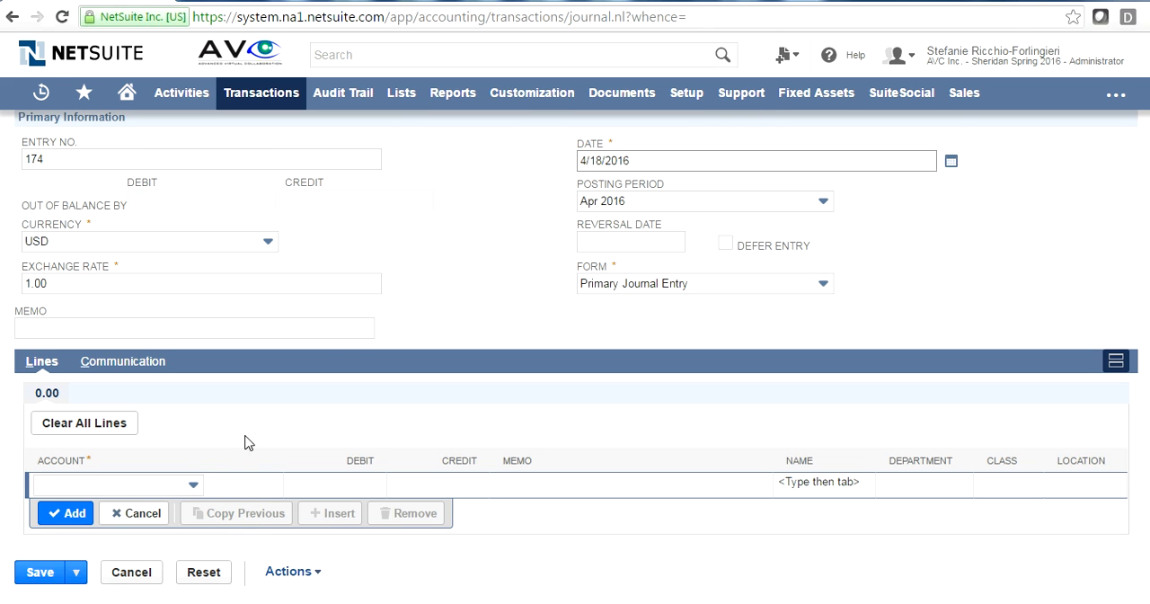
- Add a journal line that debits account 1000 Checking for 1,000.00
click(159, 486)
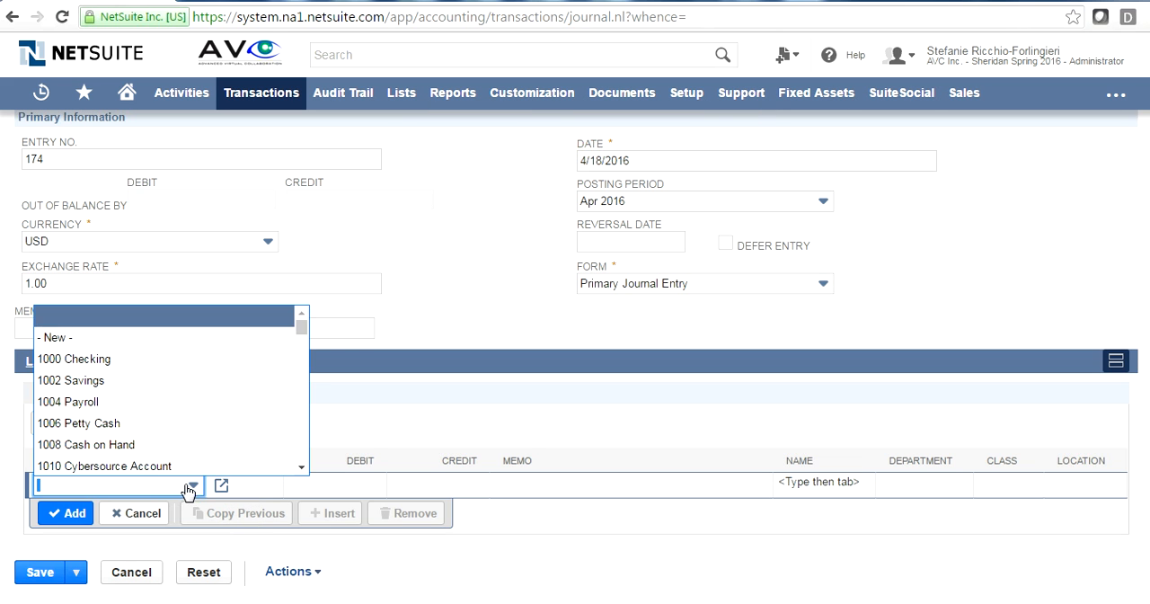
click(159, 363)
click(288, 497)
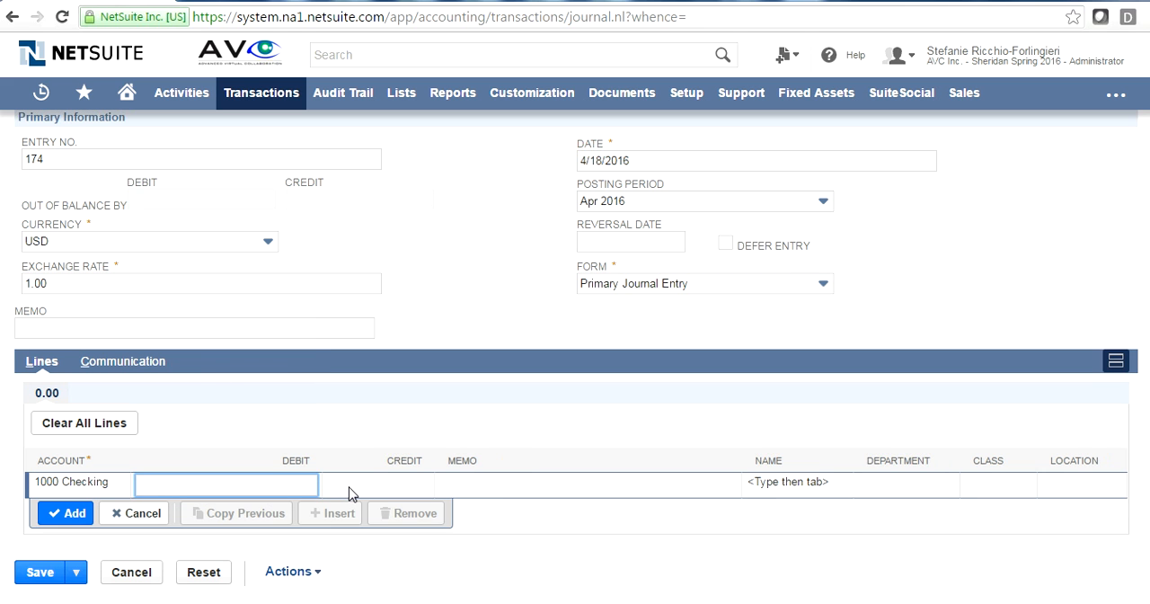
text(1,000.00)
key(Tab)
click(75, 528)
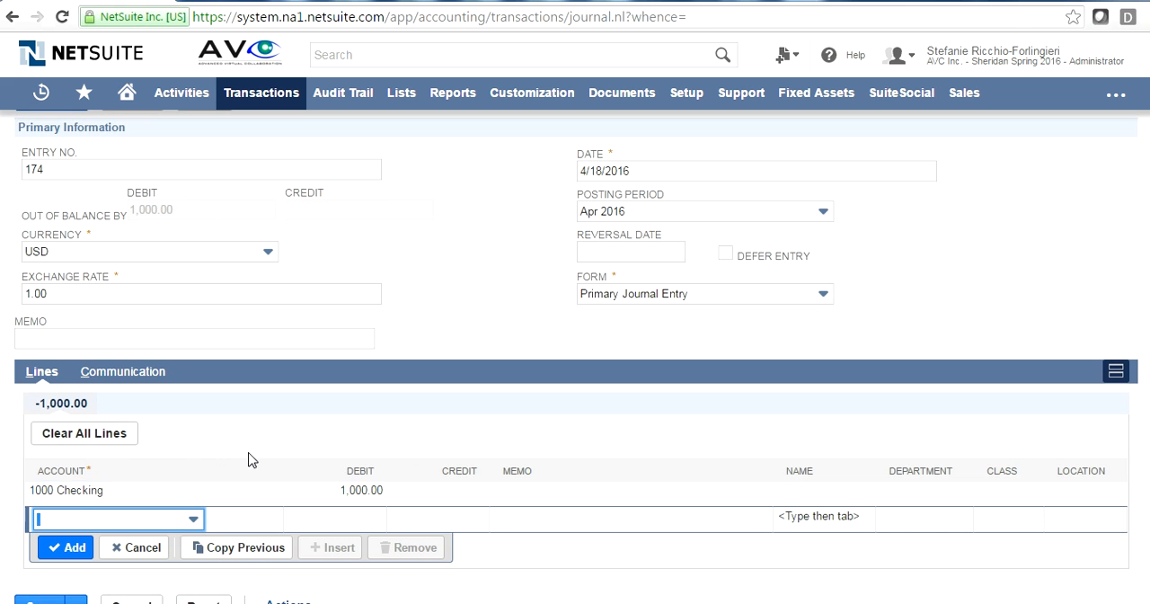
- Add a second journal line that credits account 4000 Sales for 1,000.00 with the memo "earned sales"
text(4000 Sales)
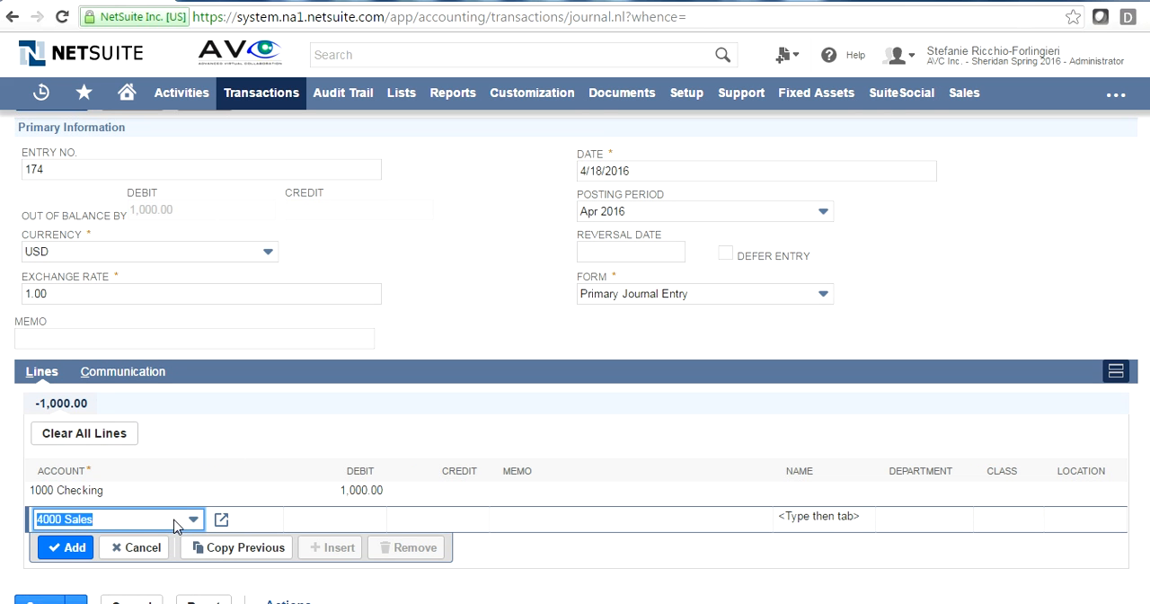
key(Tab)
key(Tab)
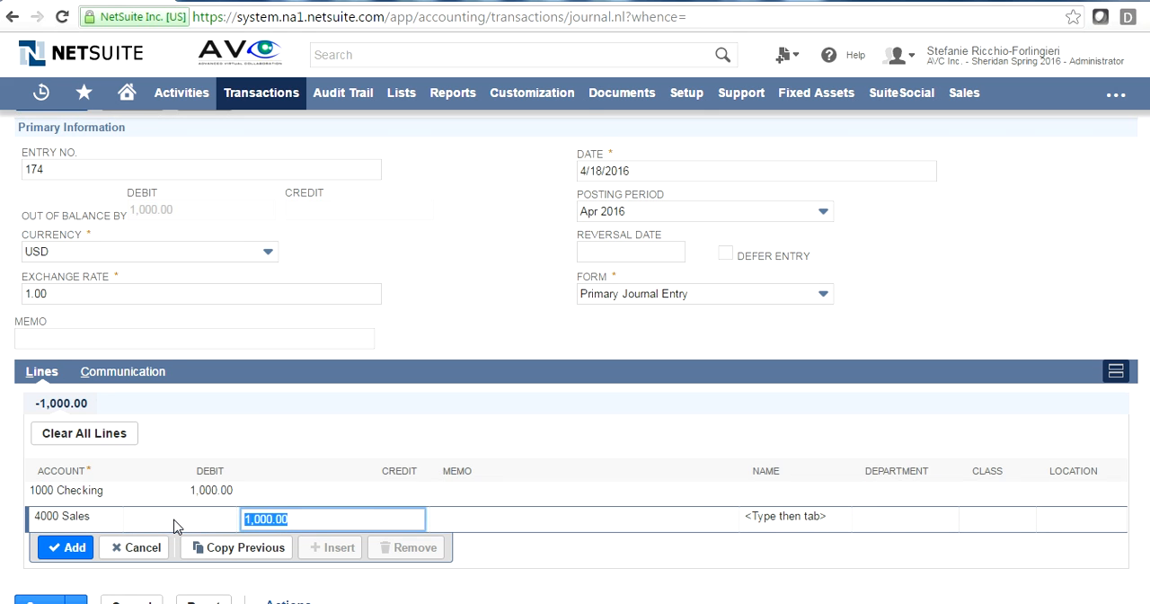
key(Tab)
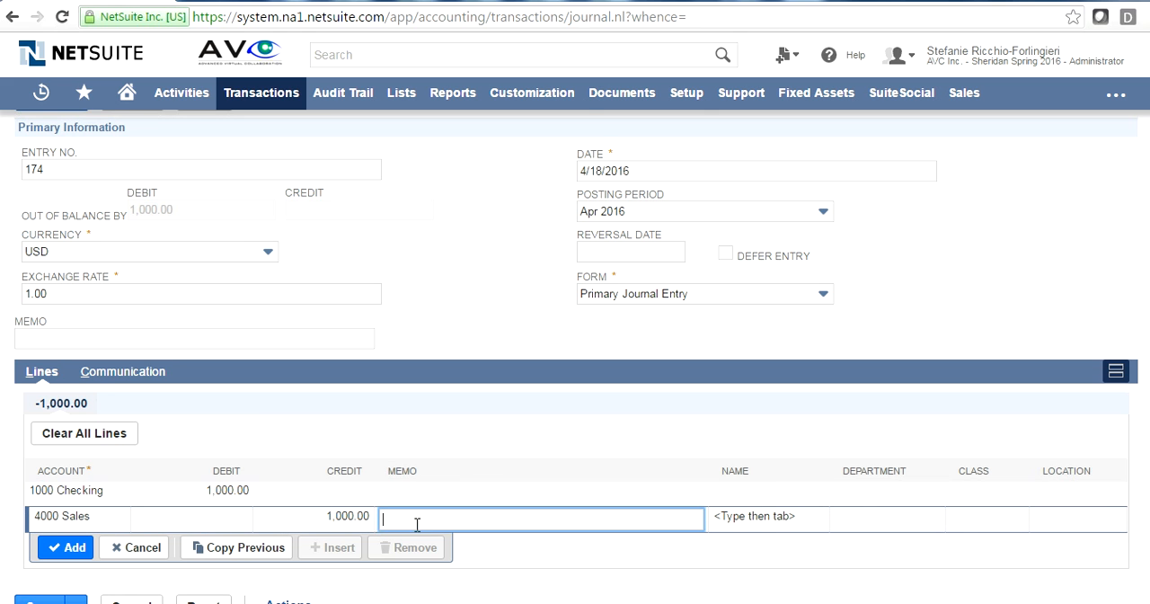
text(earned sales)
key(Tab)
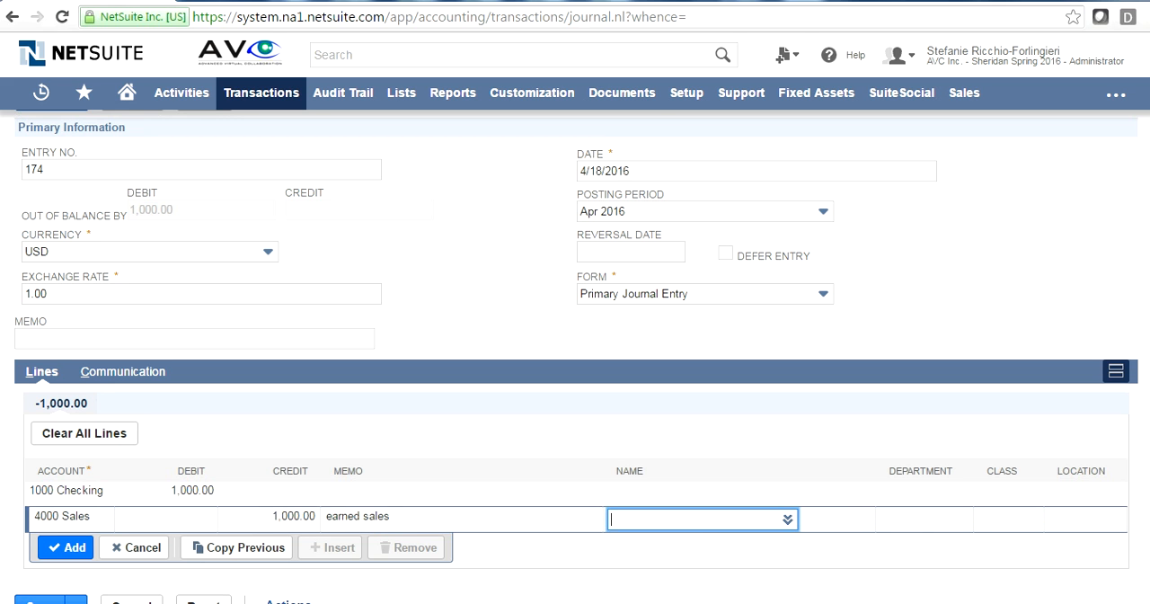
click(68, 547)
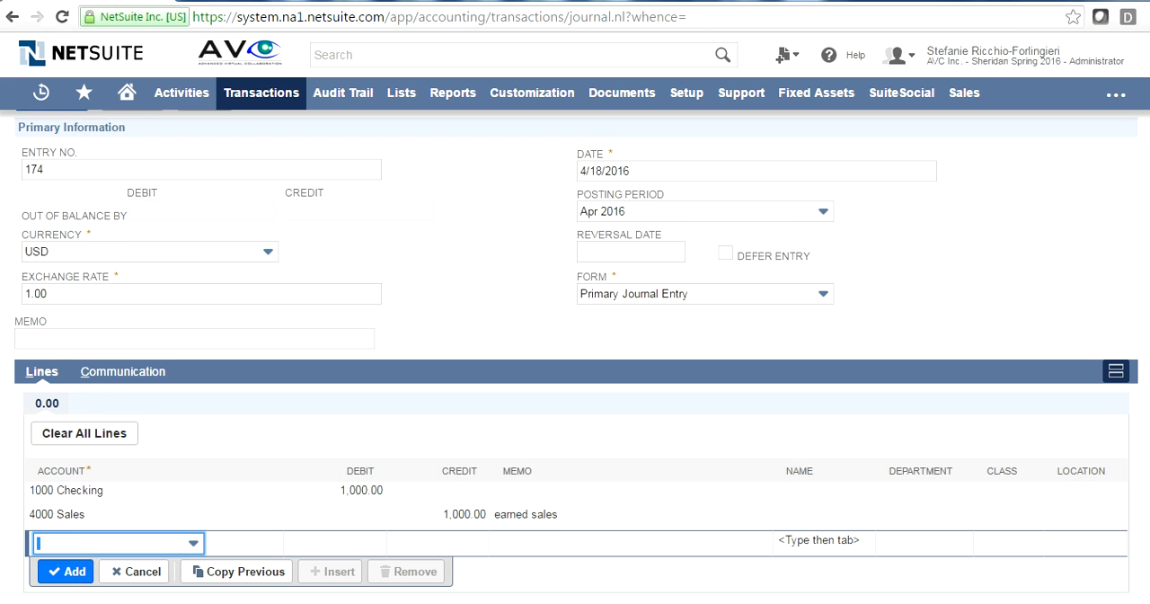
- Save the journal entry and show its GL impact
scroll(67, 547, down, 1)
click(27, 573)
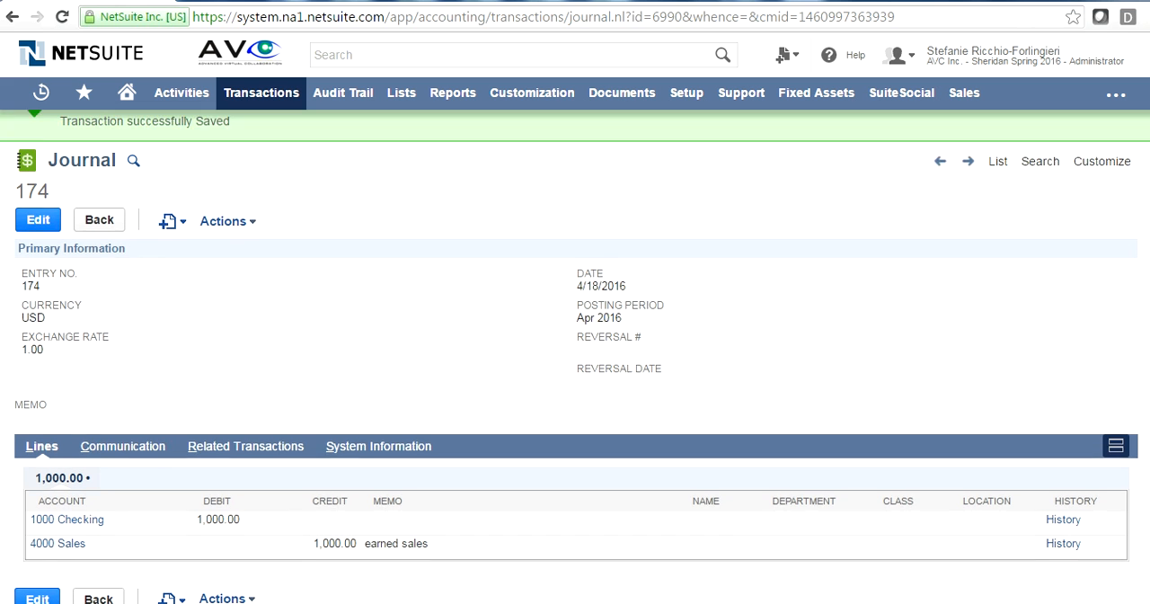
click(238, 571)
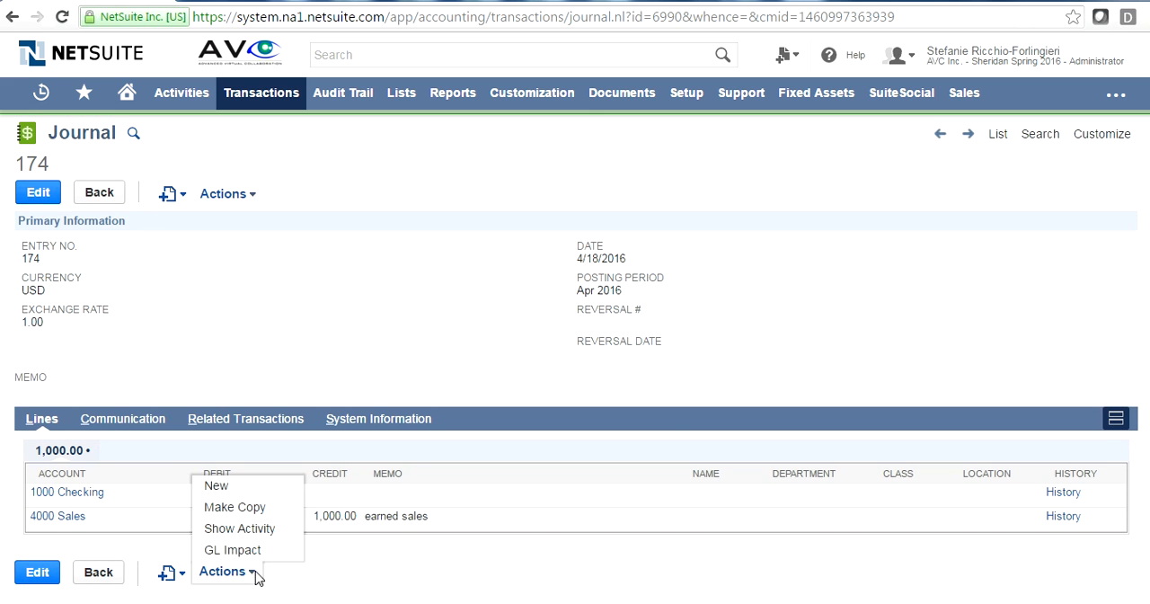
click(249, 548)
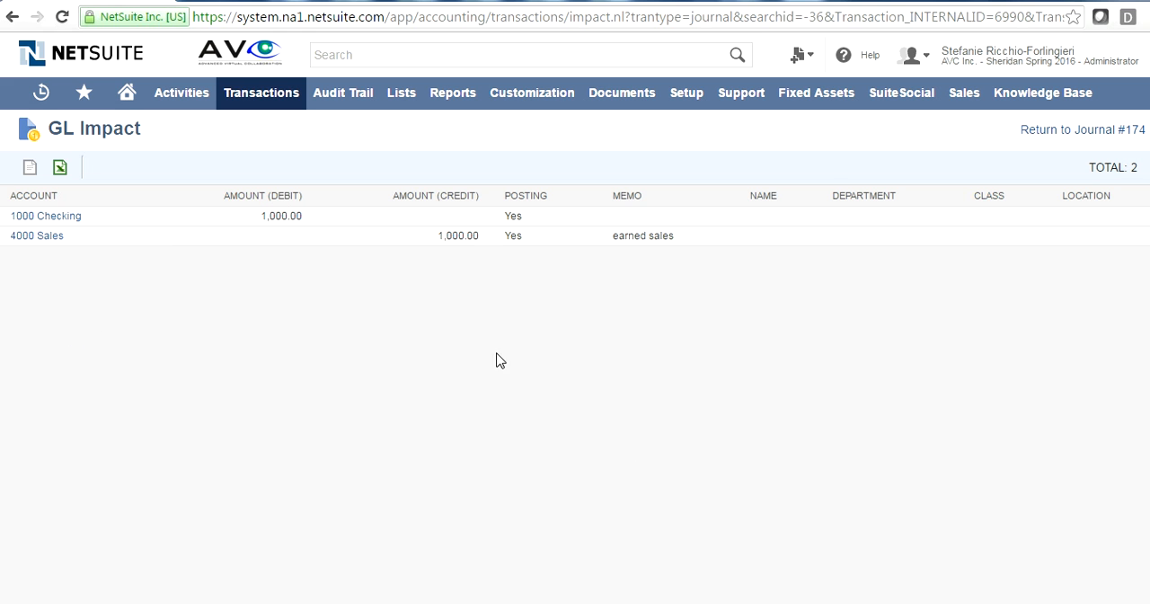
- Examine the available transaction types for purchases, payables and sales, including receiving orders, entering bills, creating opportunities and preparing quotes
mouse_move(258, 104)
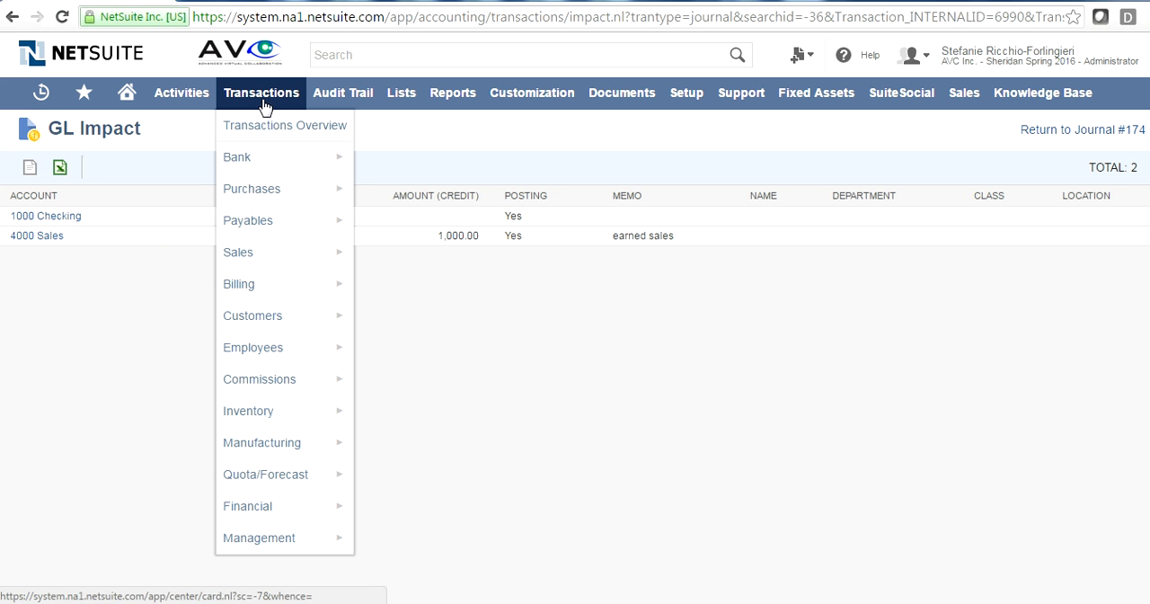
mouse_move(275, 193)
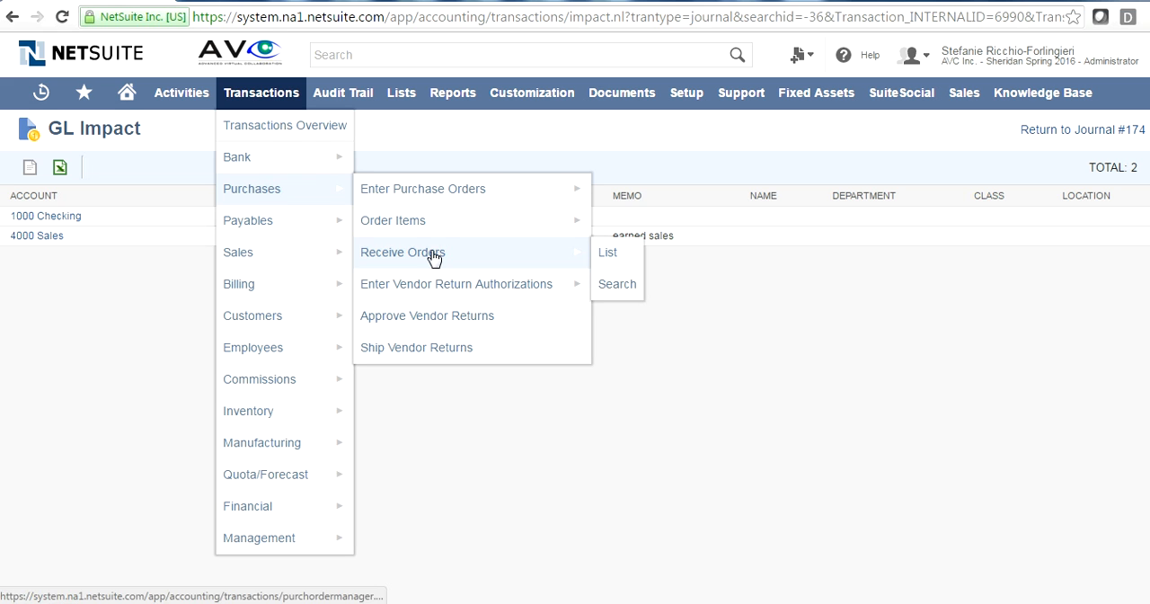
mouse_move(267, 221)
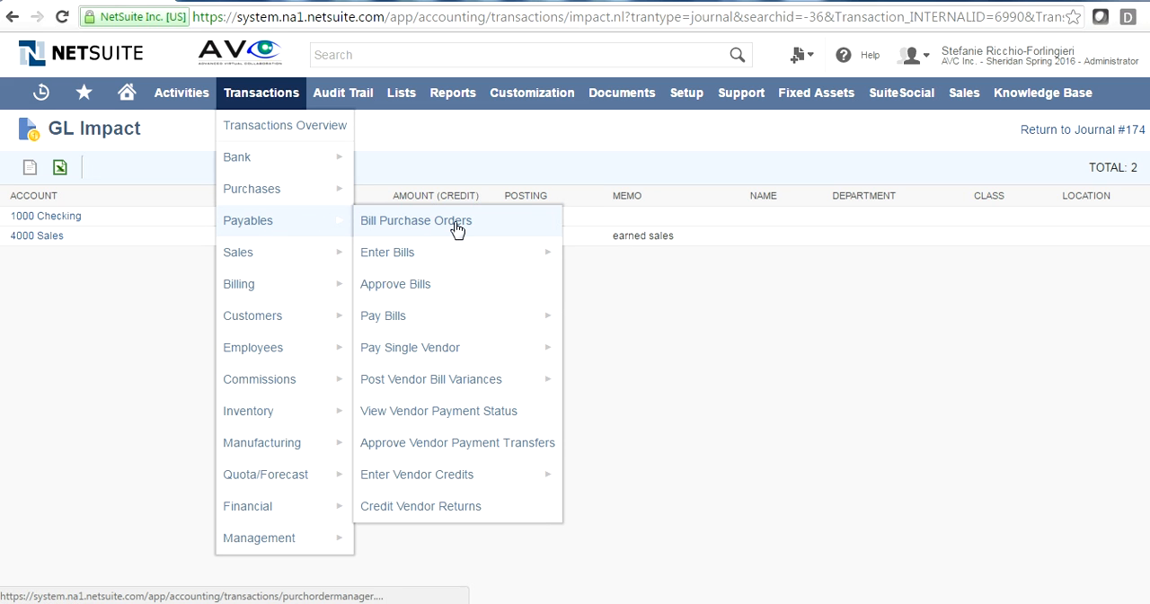
mouse_move(435, 259)
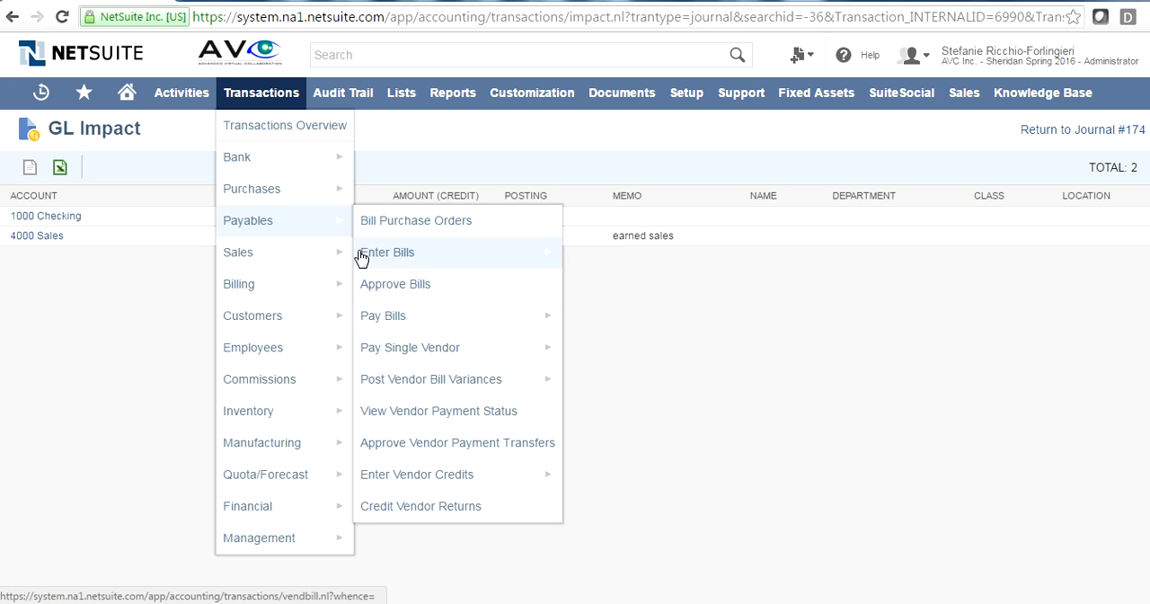
mouse_move(267, 251)
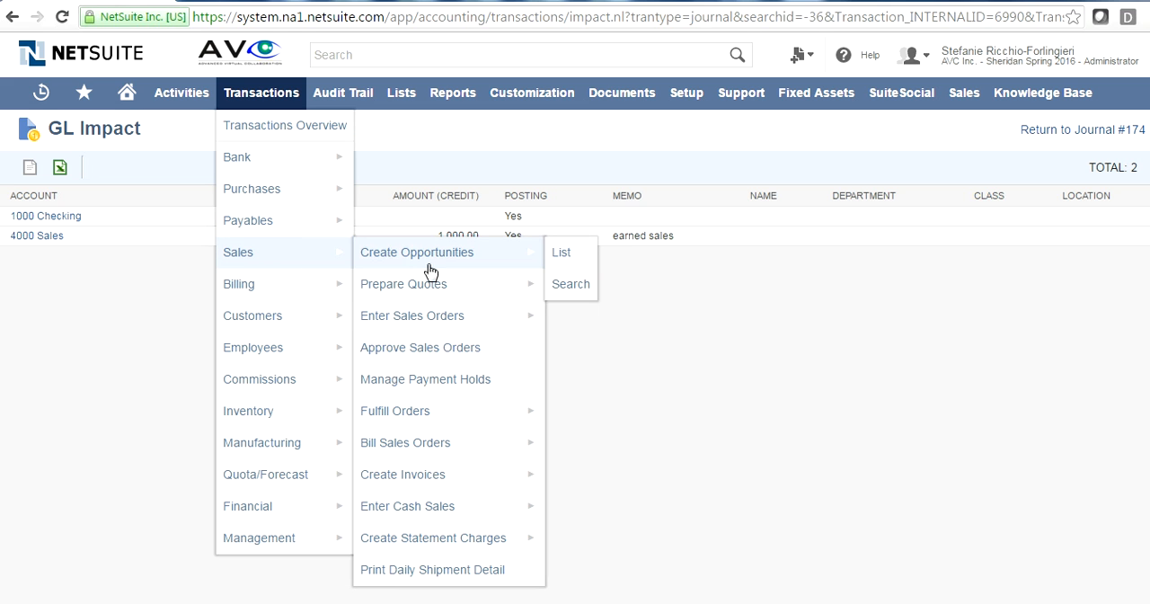
mouse_move(450, 260)
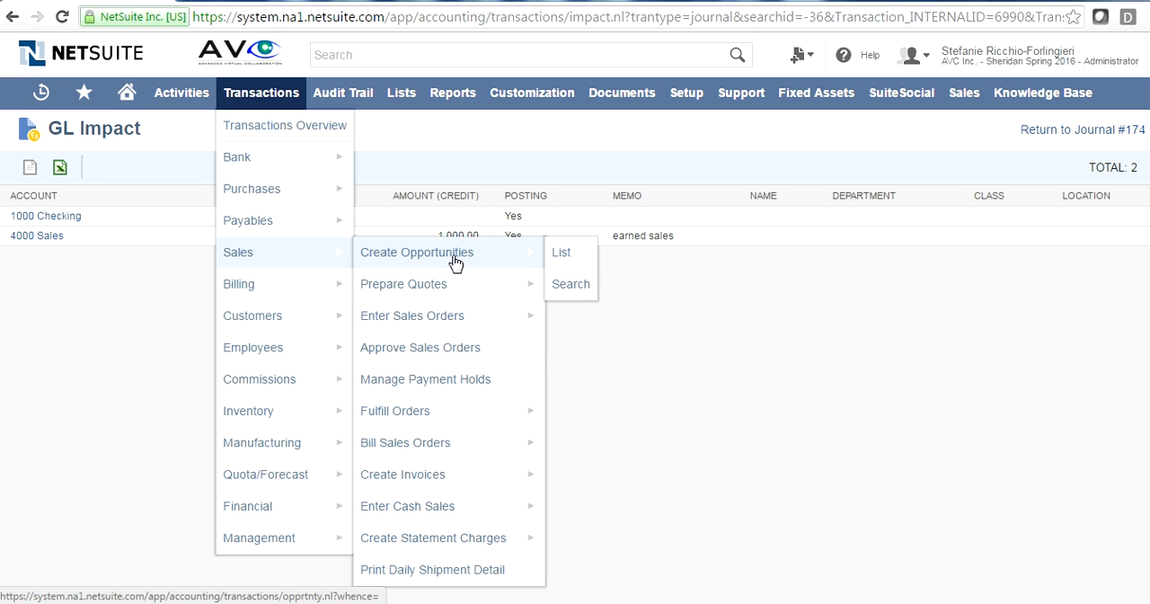
mouse_move(446, 294)
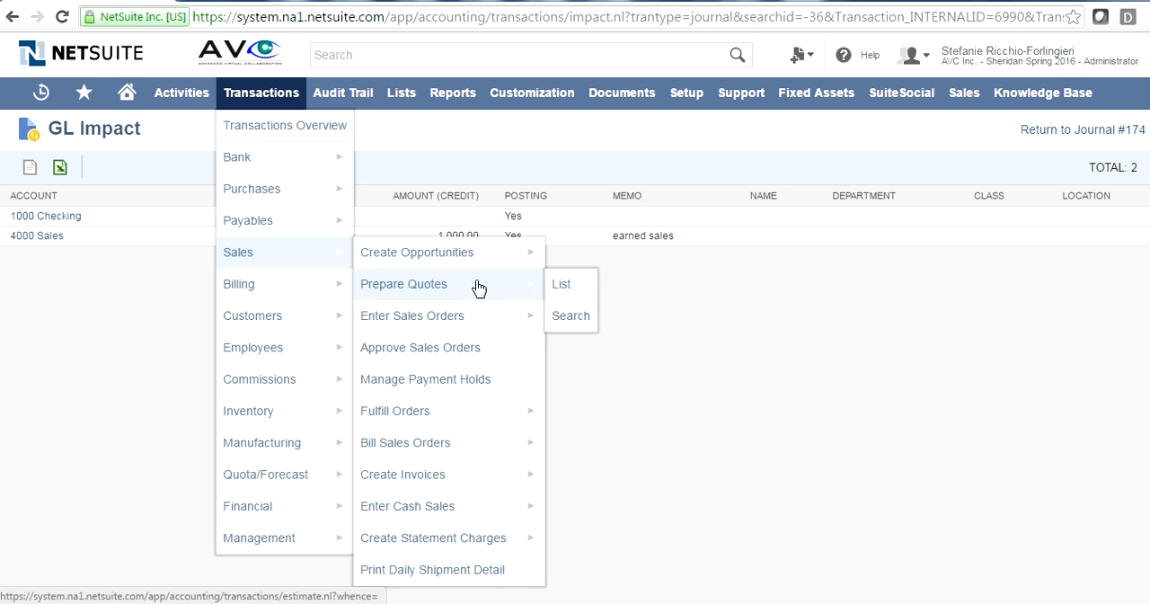
mouse_move(436, 509)
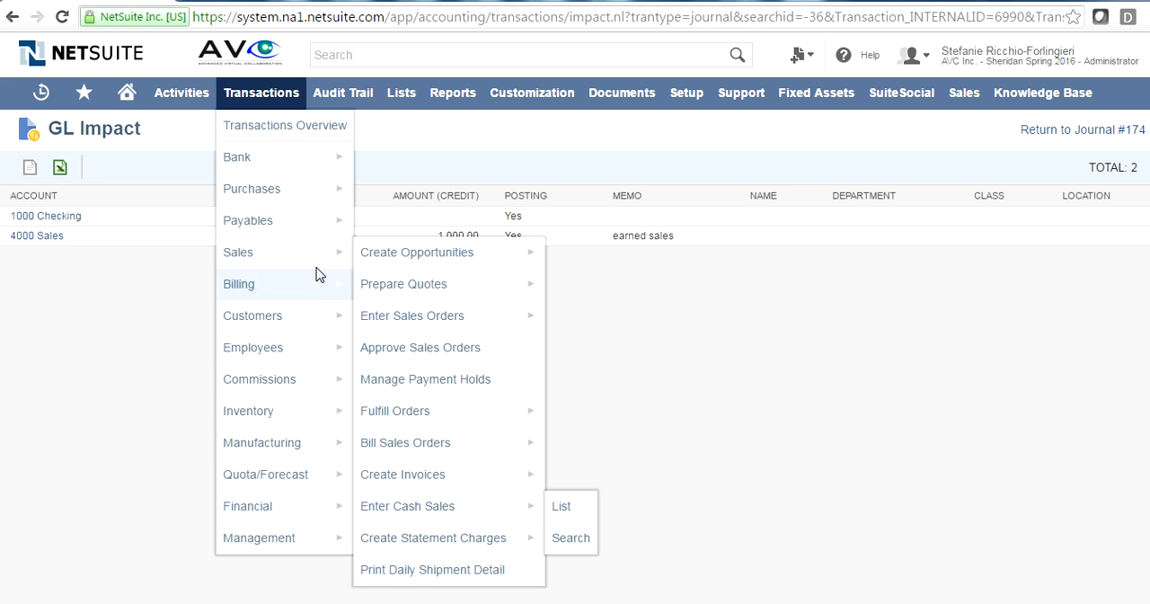
- Examine the transaction types for billing, customers, commissions, inventory, manufacturing, quotas and forecasts, and financial entries
mouse_move(315, 285)
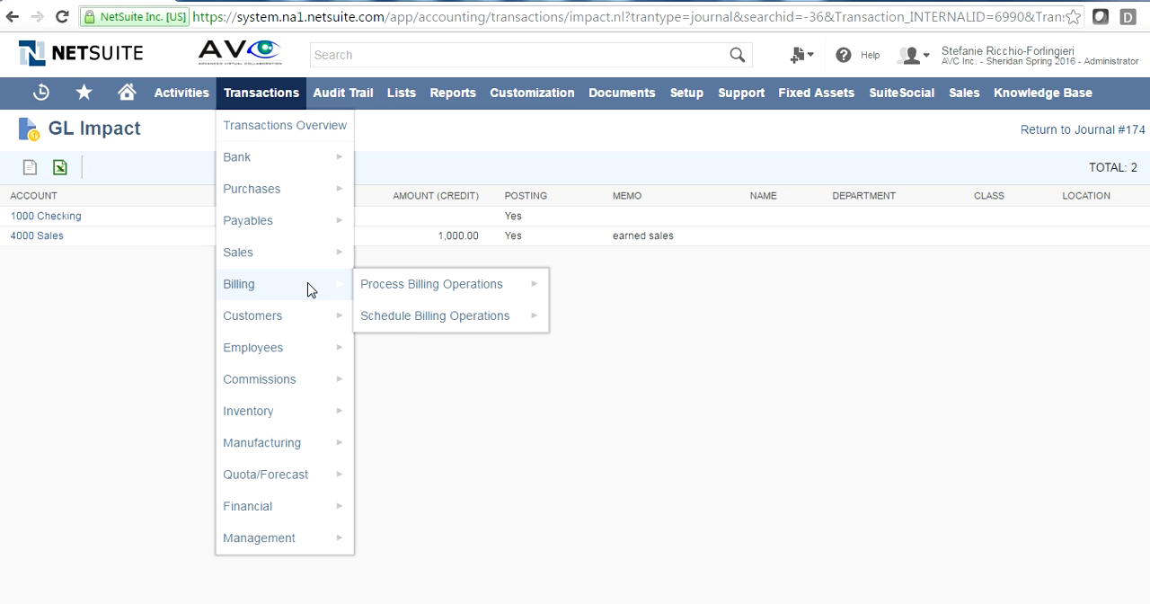
mouse_move(290, 324)
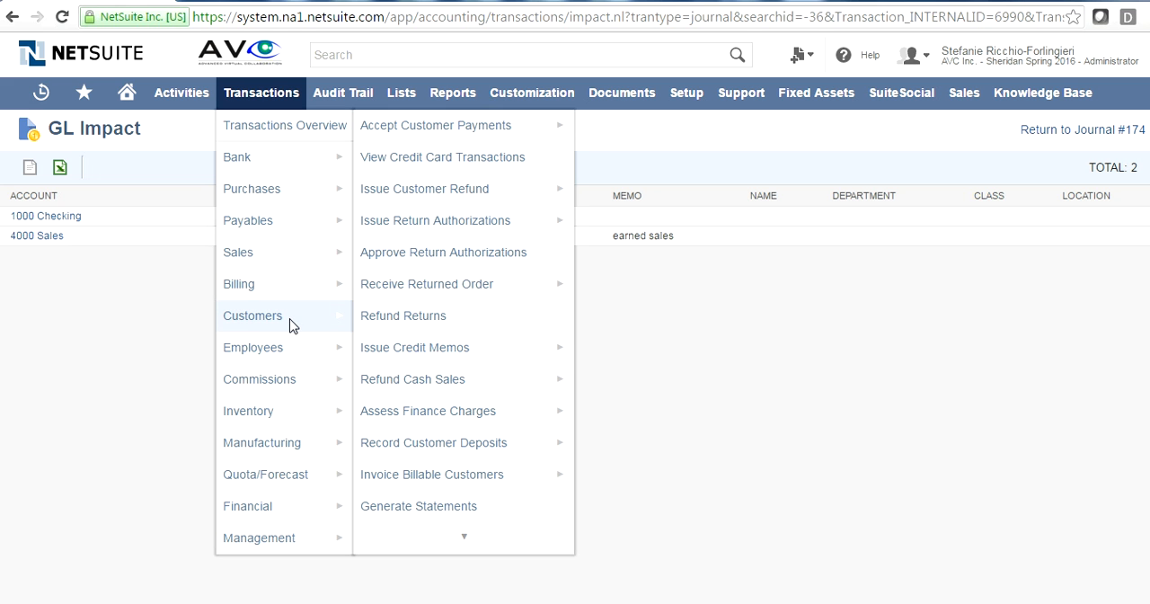
mouse_move(465, 130)
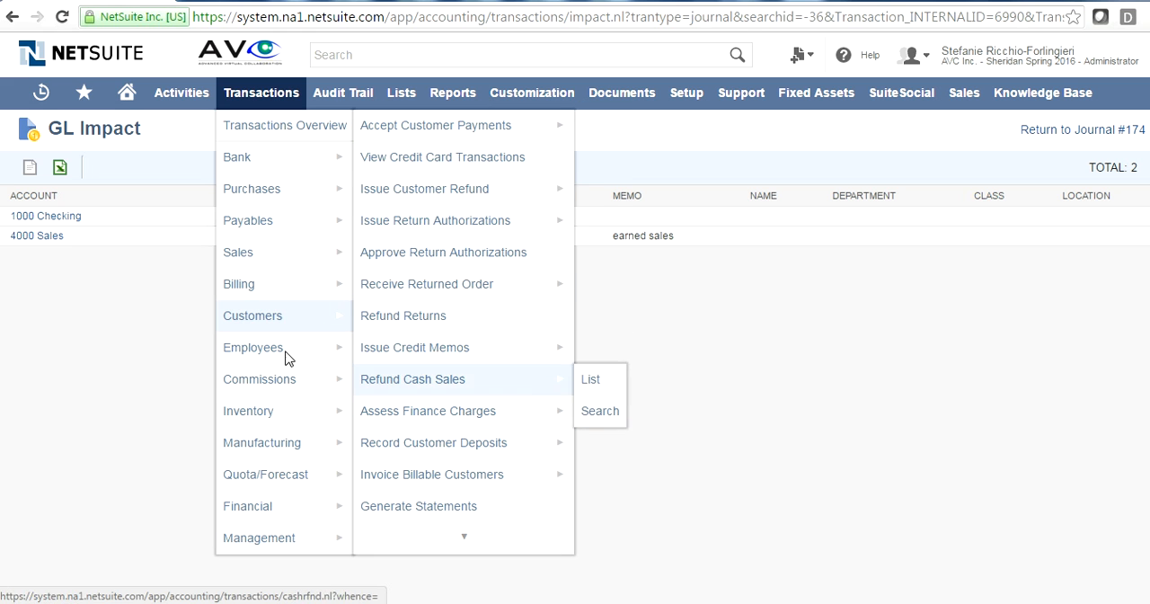
mouse_move(265, 354)
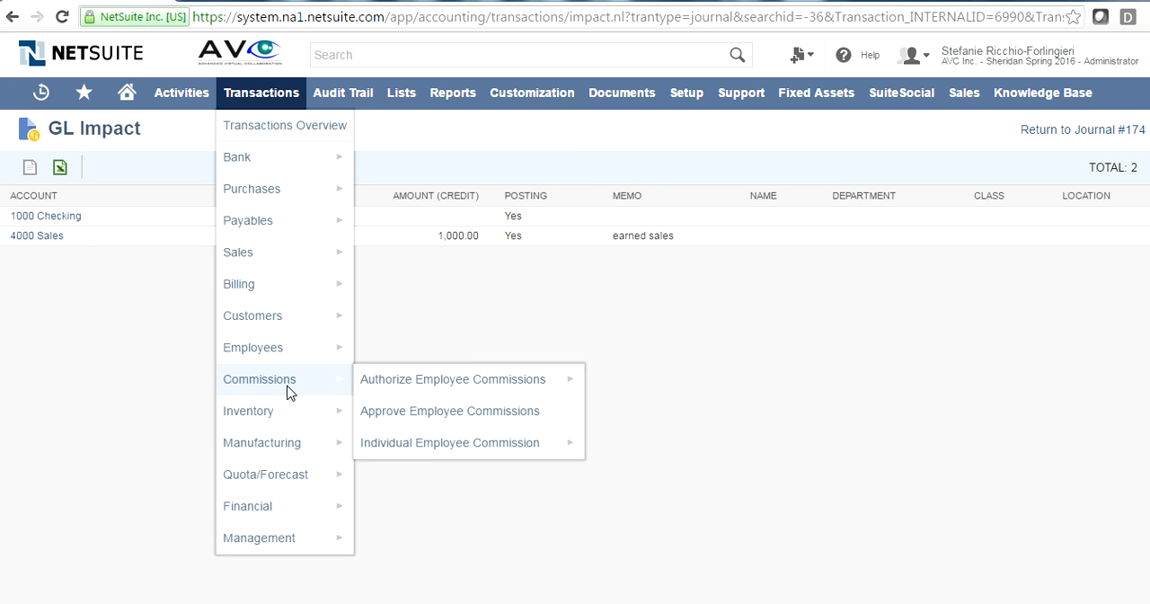
mouse_move(278, 416)
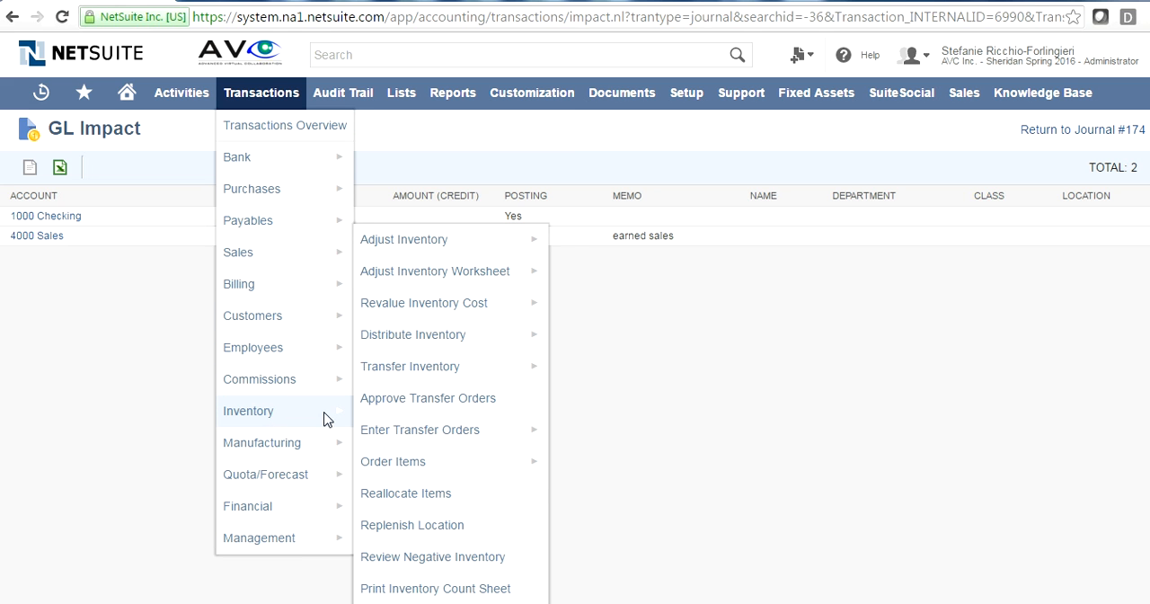
mouse_move(438, 252)
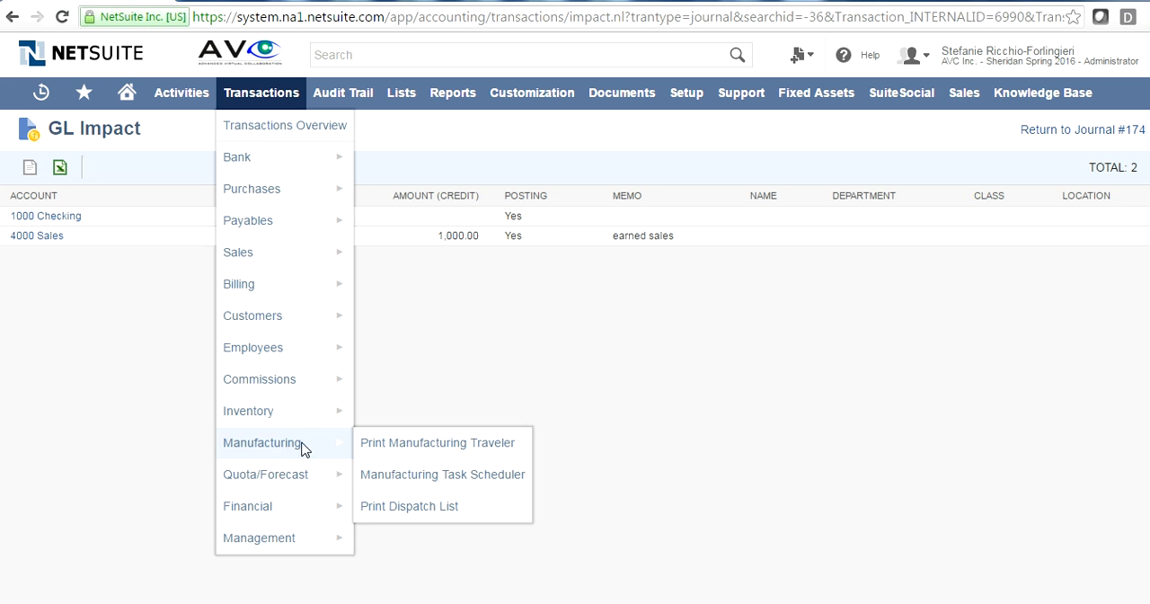
mouse_move(308, 474)
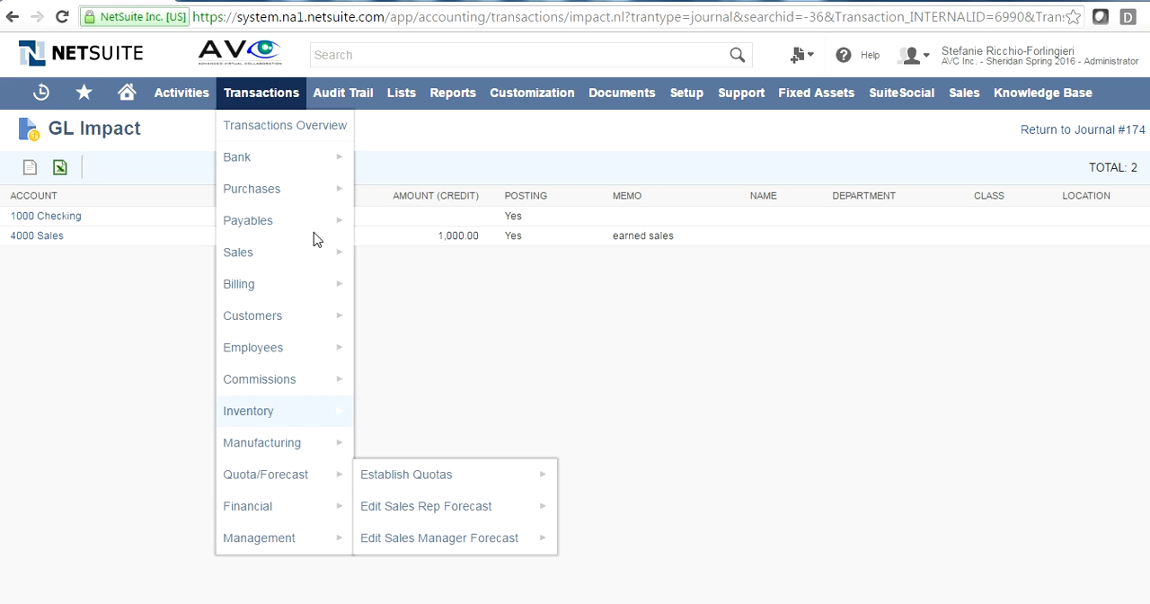
mouse_move(317, 205)
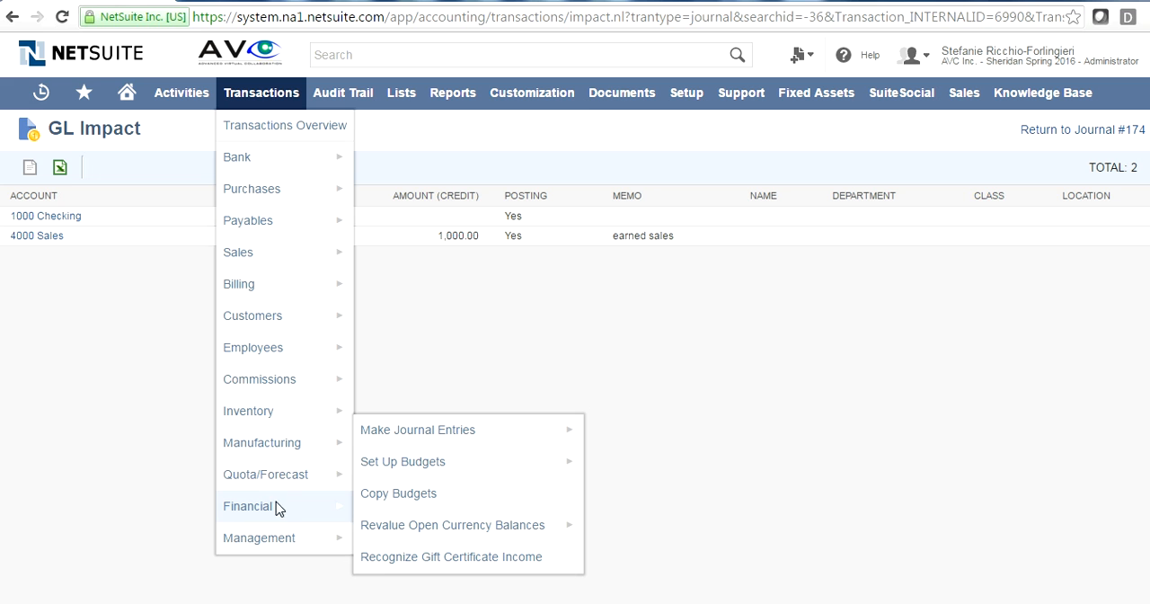
- Examine the available accounting lists, including accounts, currencies and items
mouse_move(454, 99)
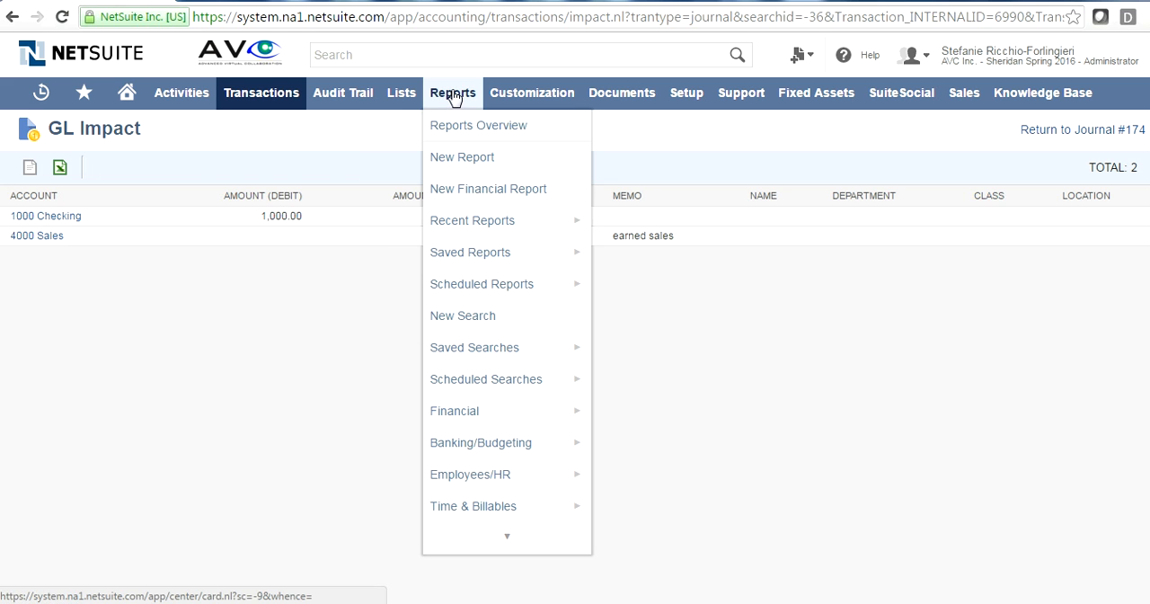
mouse_move(396, 97)
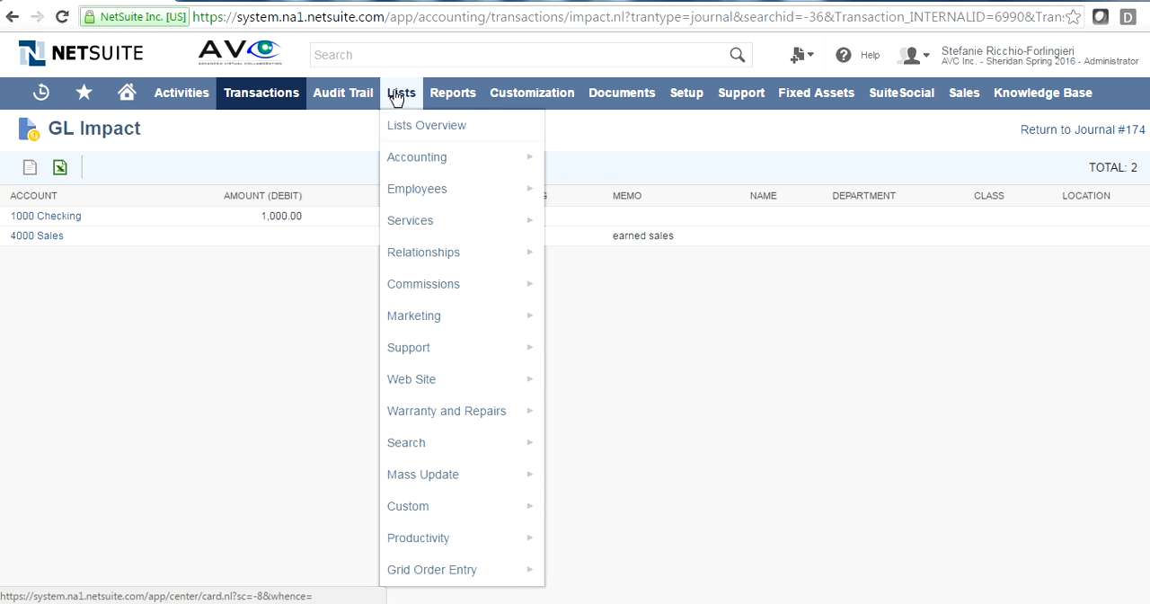
mouse_move(444, 159)
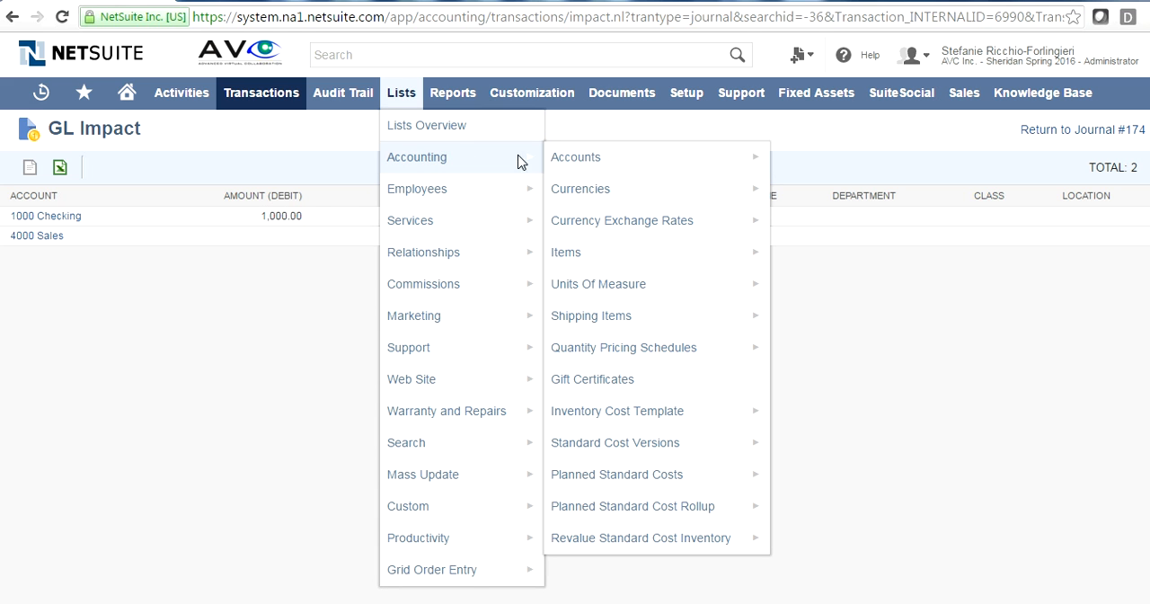
mouse_move(566, 158)
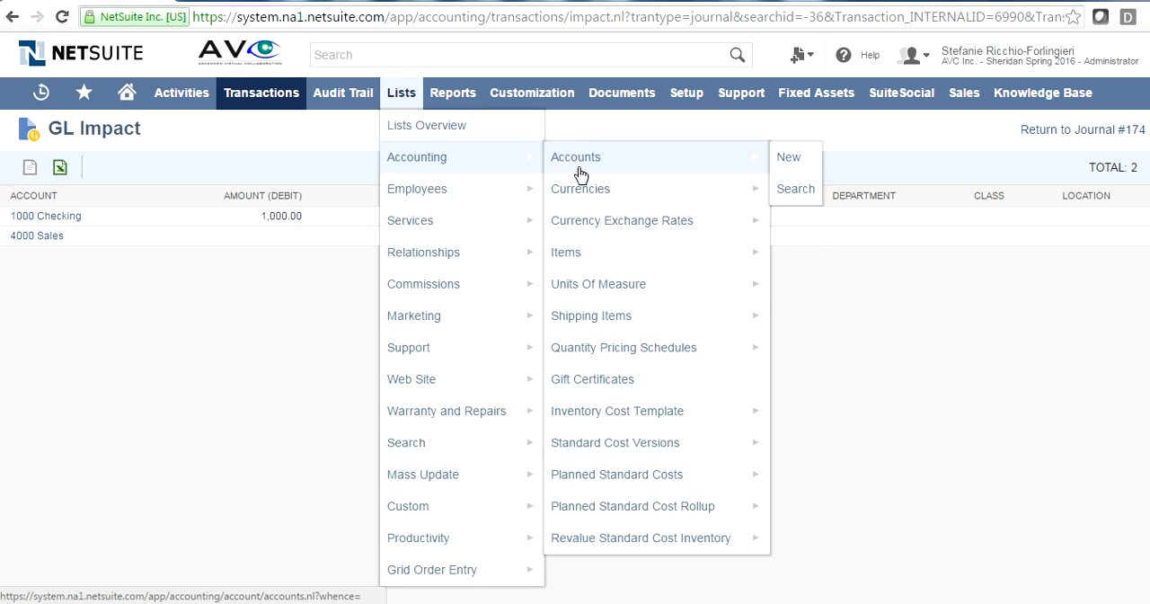
mouse_move(591, 269)
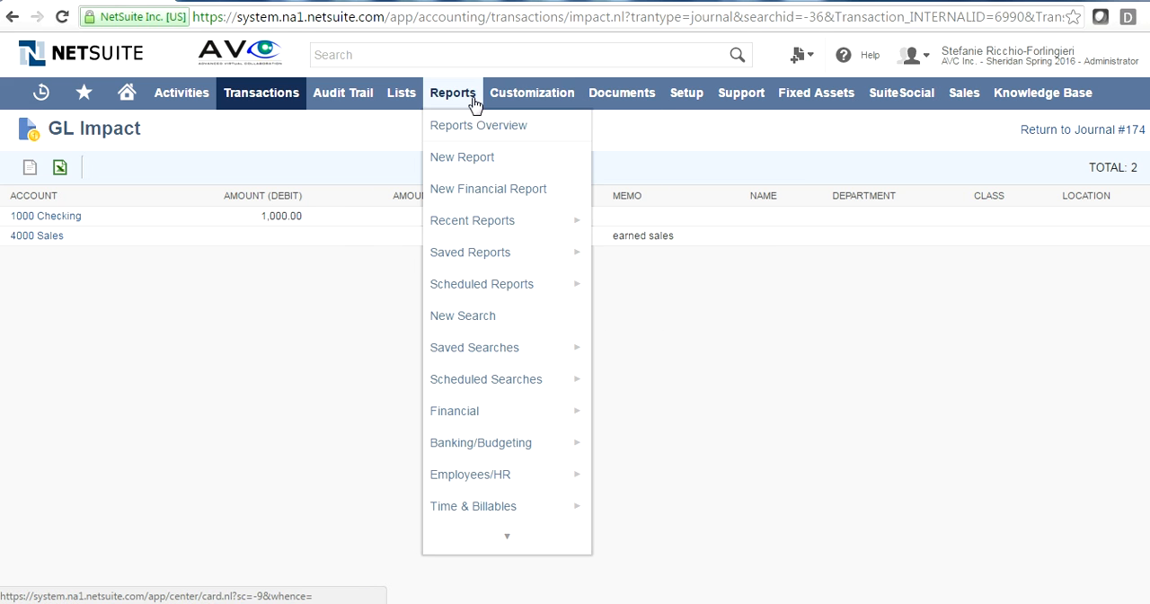
- Open the reports overview and look through its financial, inventory, customer/receivables and sales order report links
click(486, 128)
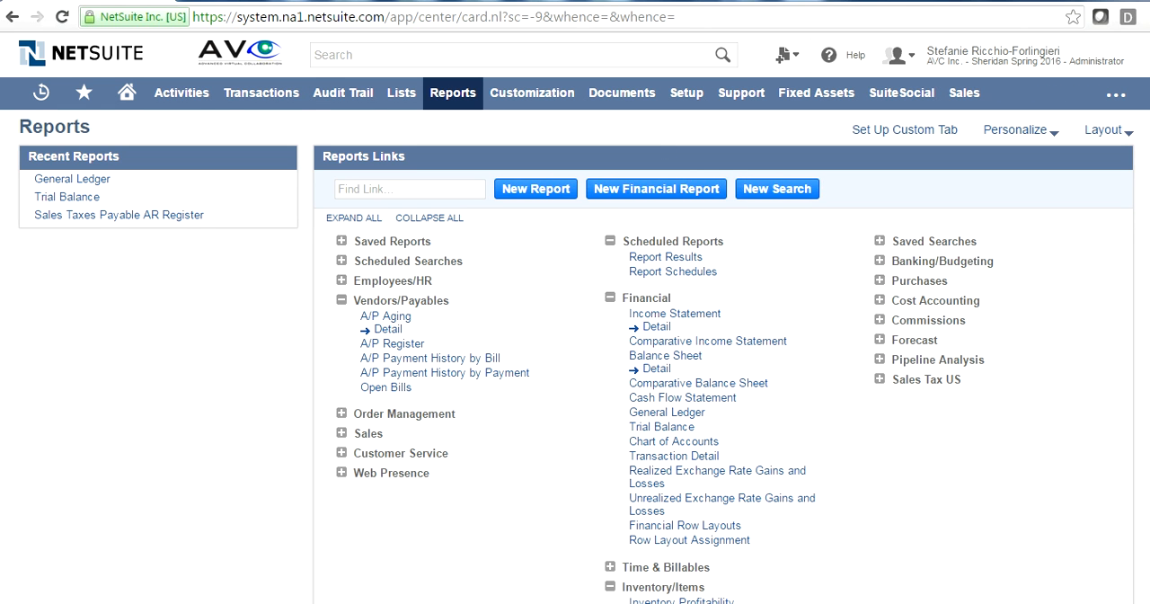
scroll(576, 356, down, 1)
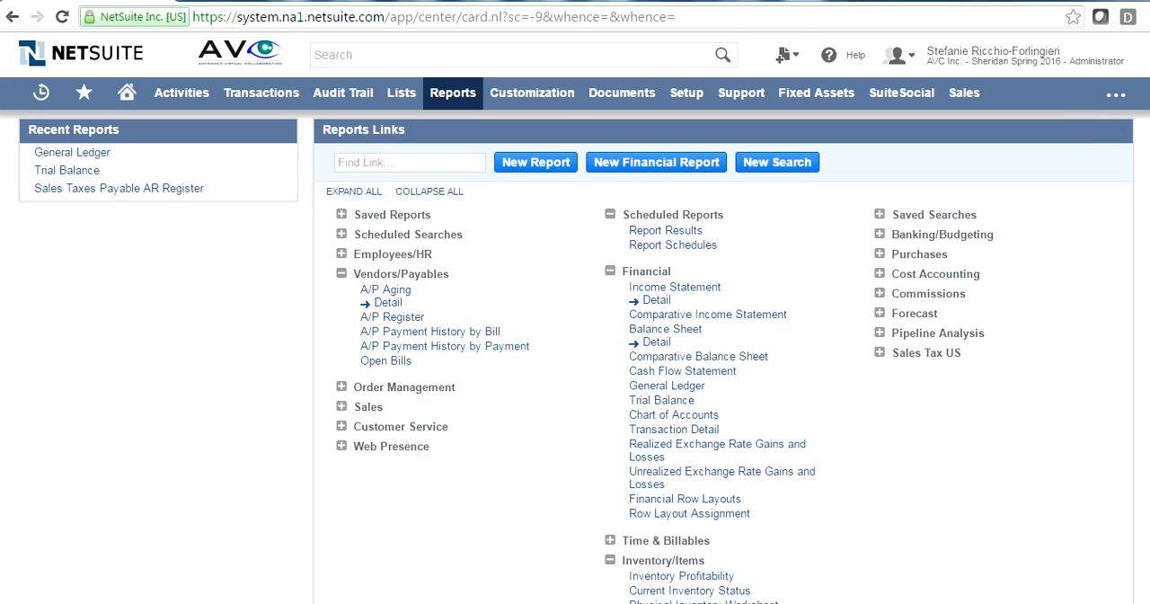
scroll(902, 284, down, 1)
scroll(727, 431, down, 3)
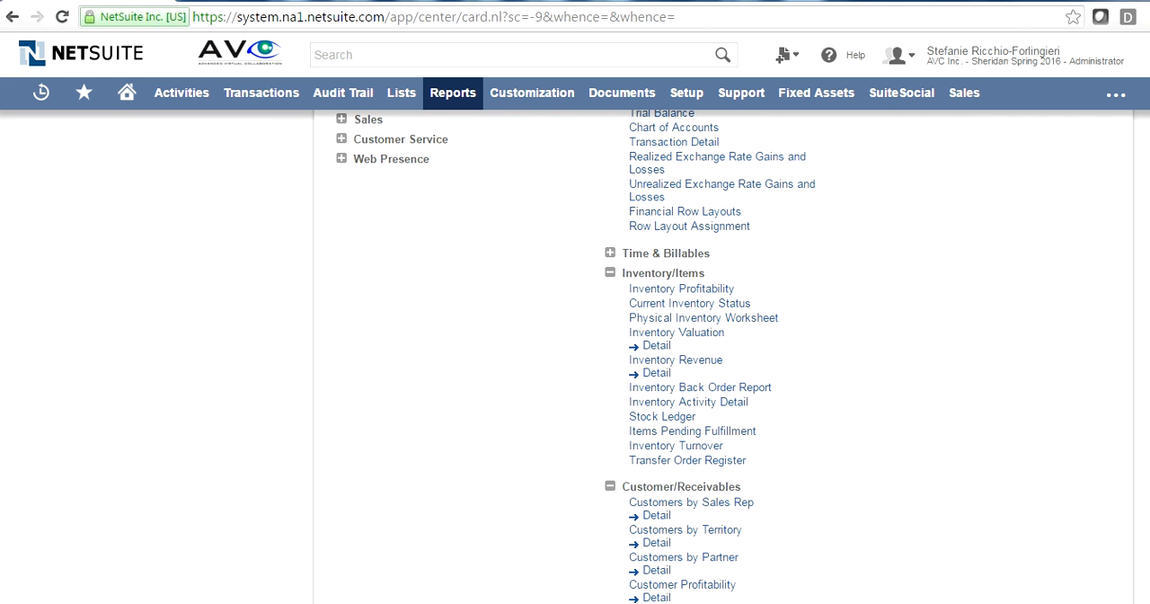
scroll(762, 275, down, 3)
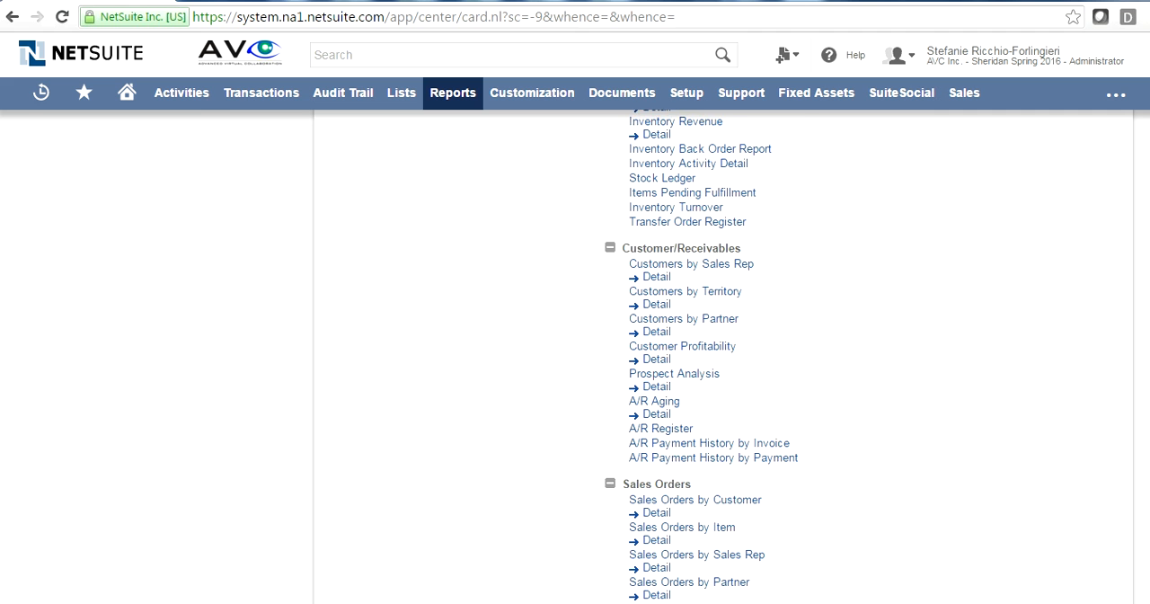
scroll(753, 269, up, 3)
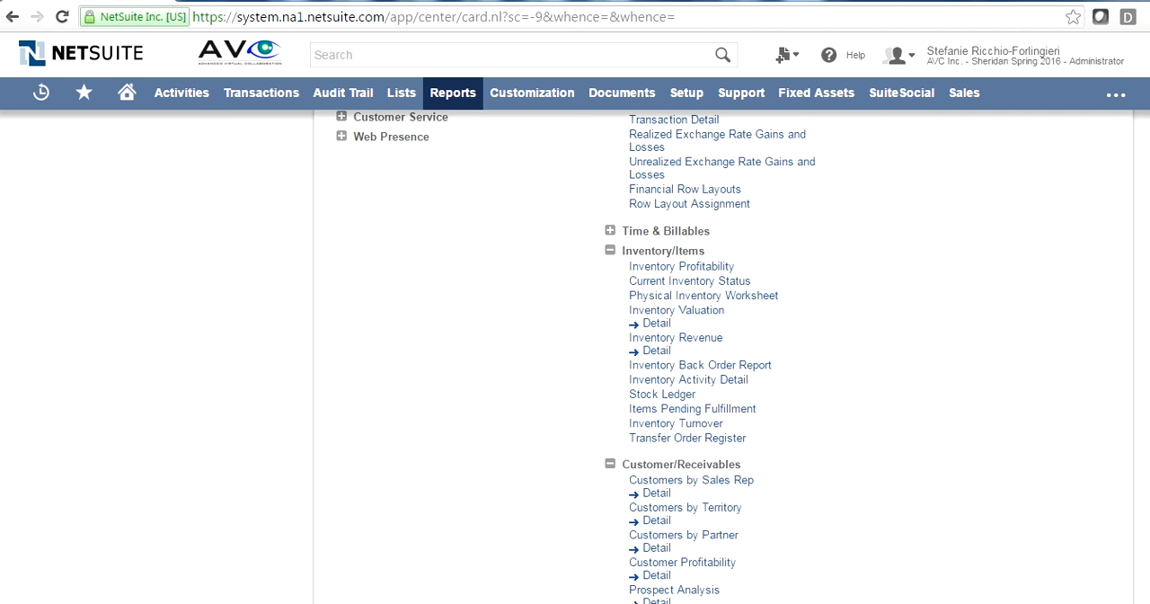
scroll(1002, 160, up, 3)
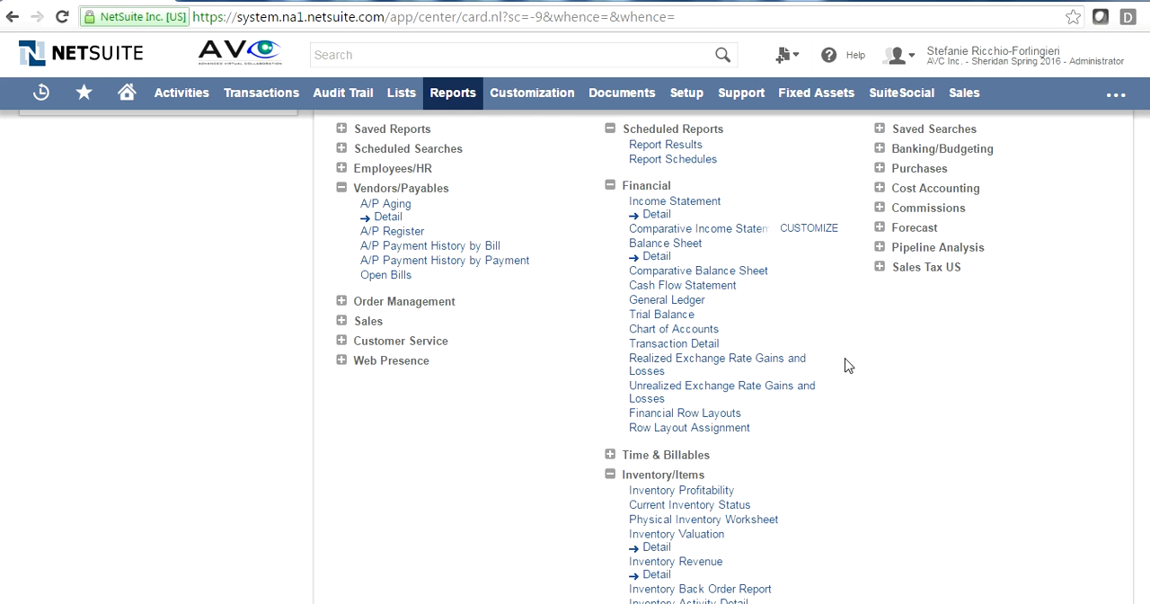
- Run the Comparative Income Statement from the financial reports
click(453, 93)
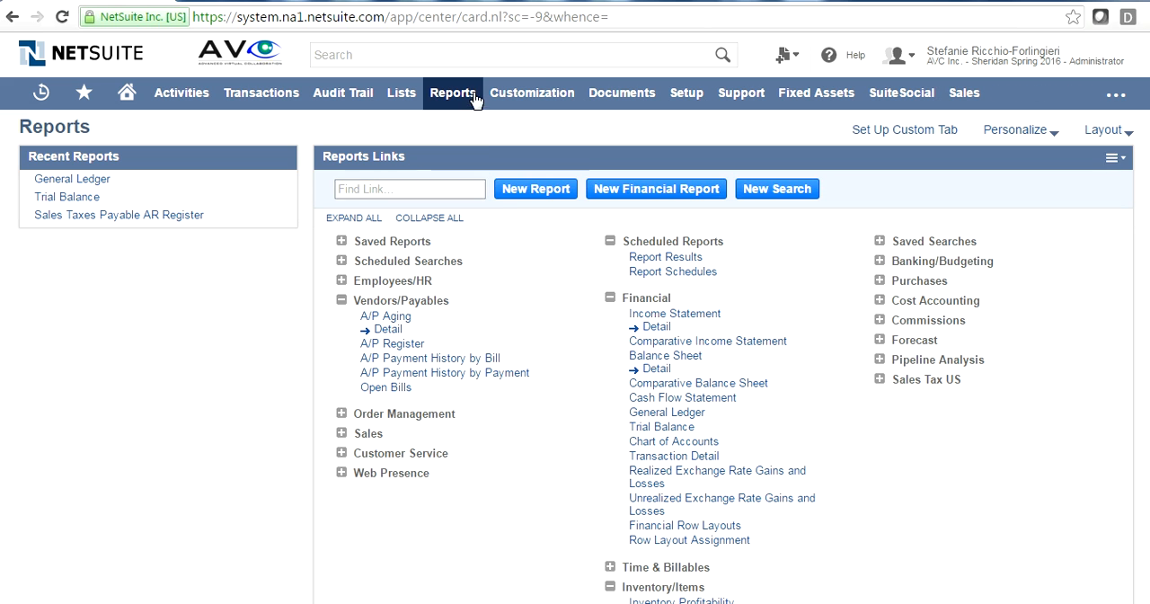
click(477, 101)
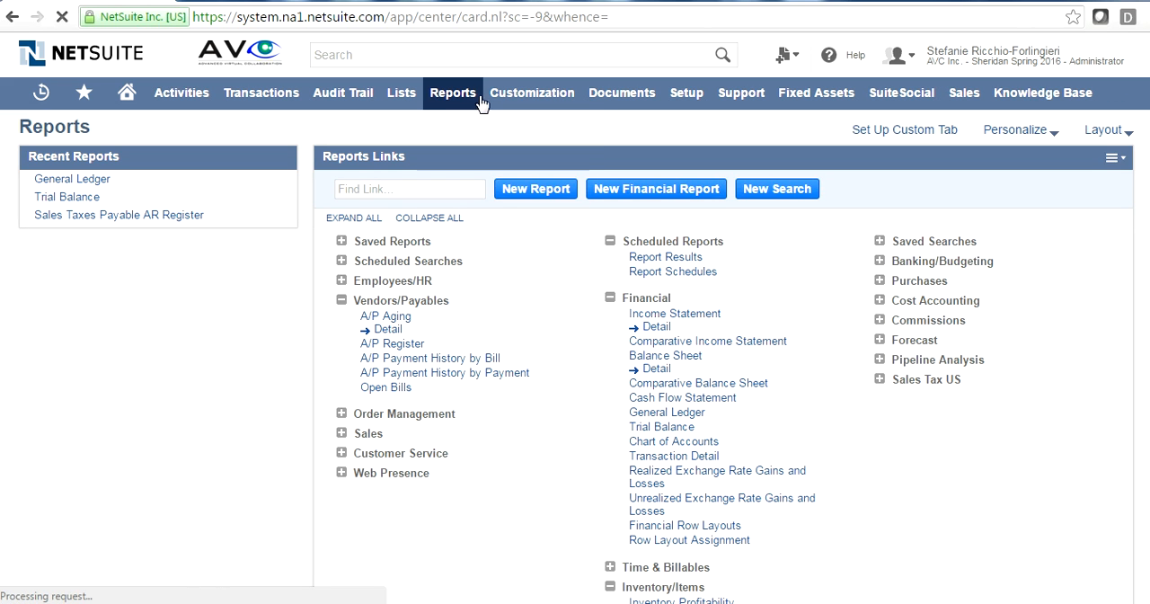
mouse_move(467, 103)
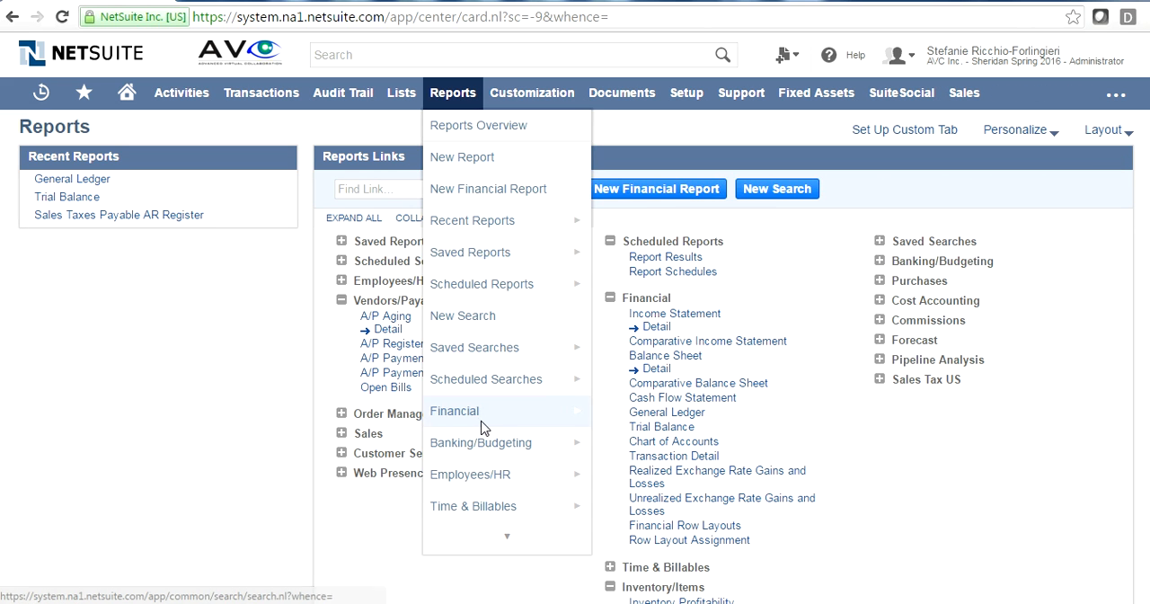
mouse_move(482, 426)
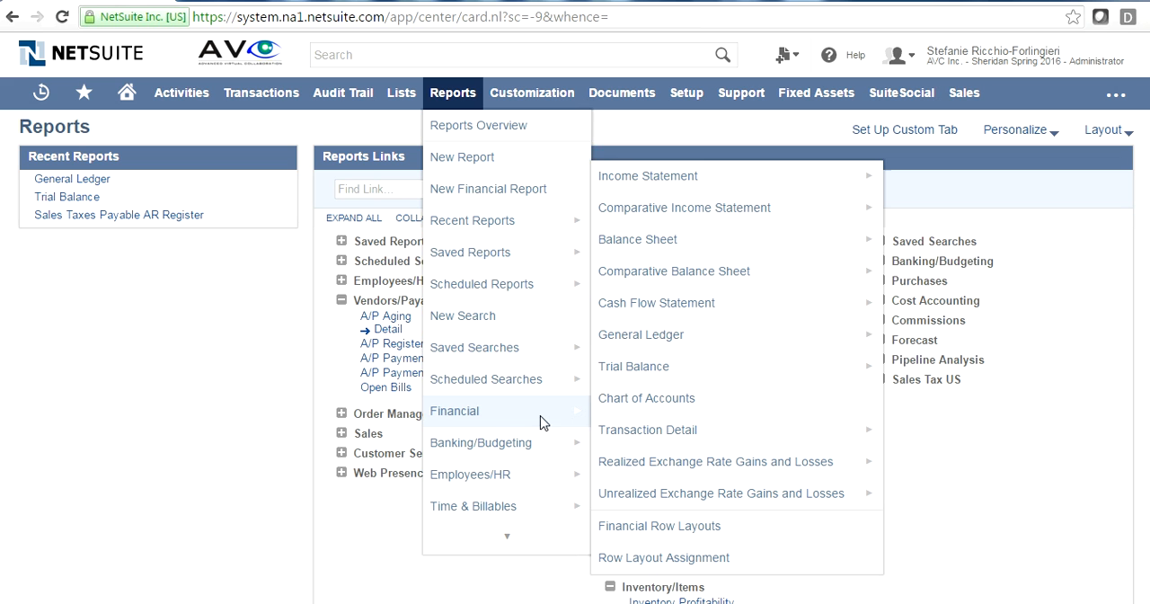
click(703, 212)
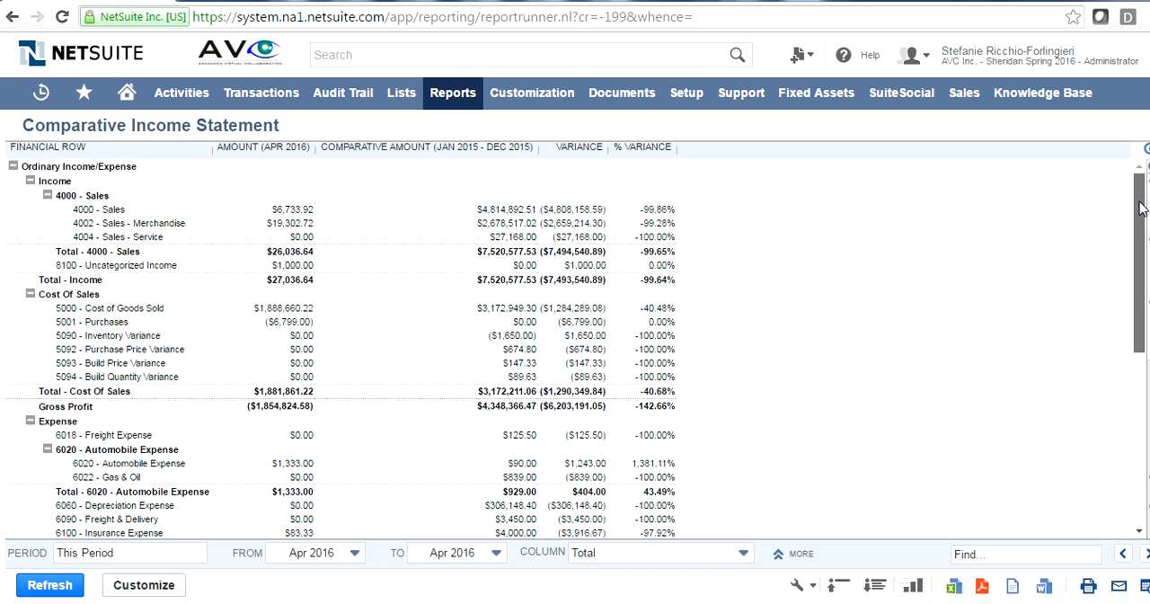
- Review the income, cost of sales and expense rows of the Comparative Income Statement
drag(1142, 204, 1115, 180)
drag(1140, 216, 1141, 278)
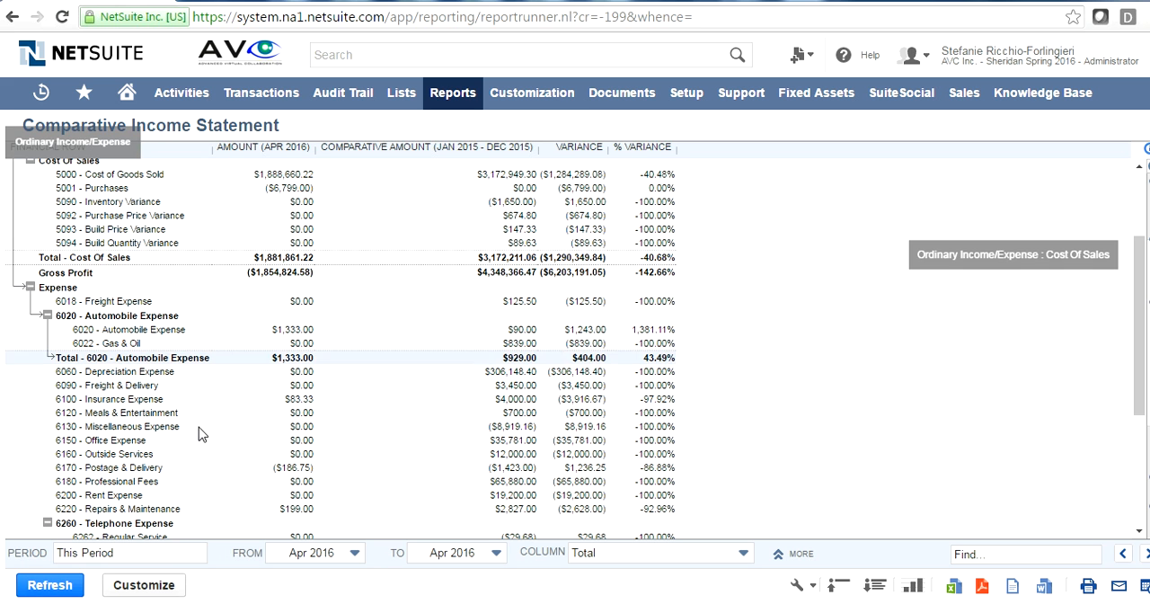
drag(1141, 302, 1140, 209)
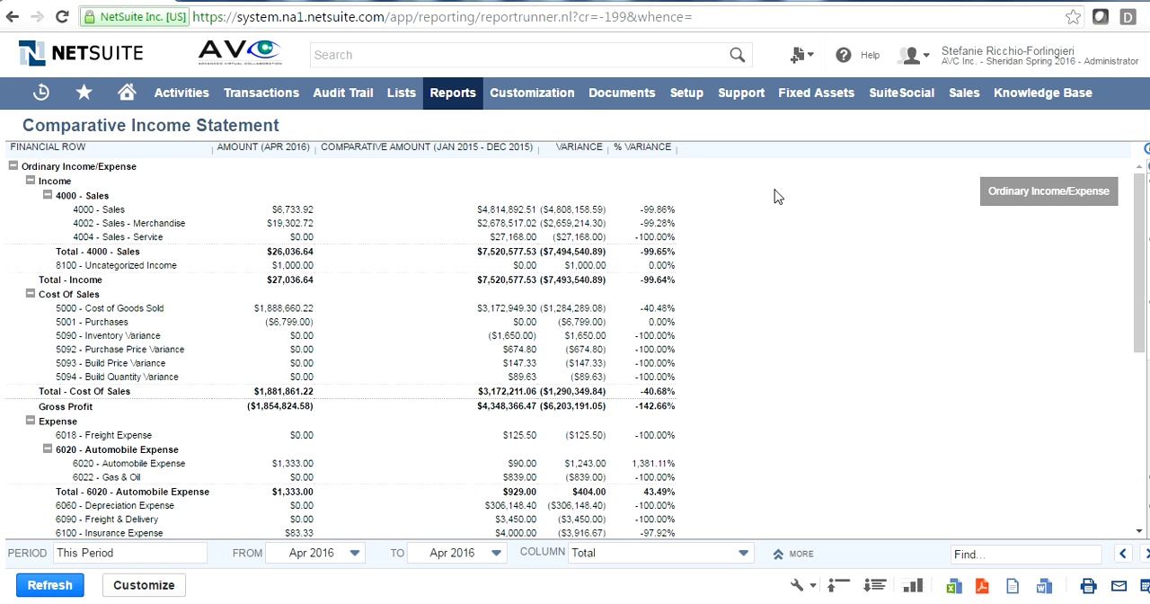
- Run the Balance Sheet from the financial reports and review its bank, receivable, current and fixed asset rows
mouse_move(471, 100)
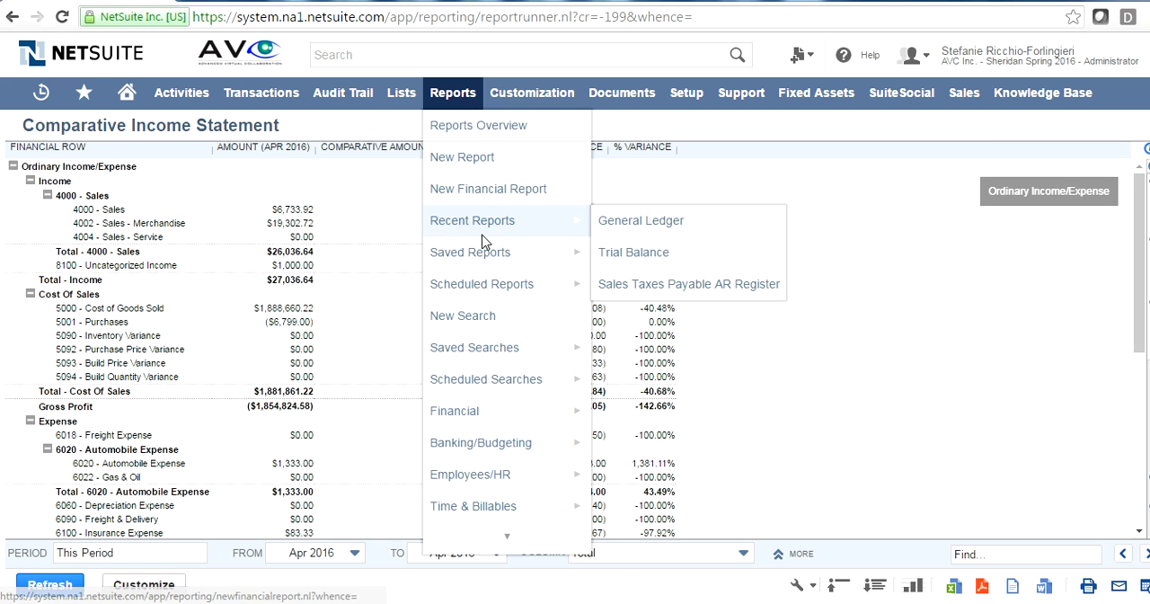
mouse_move(482, 418)
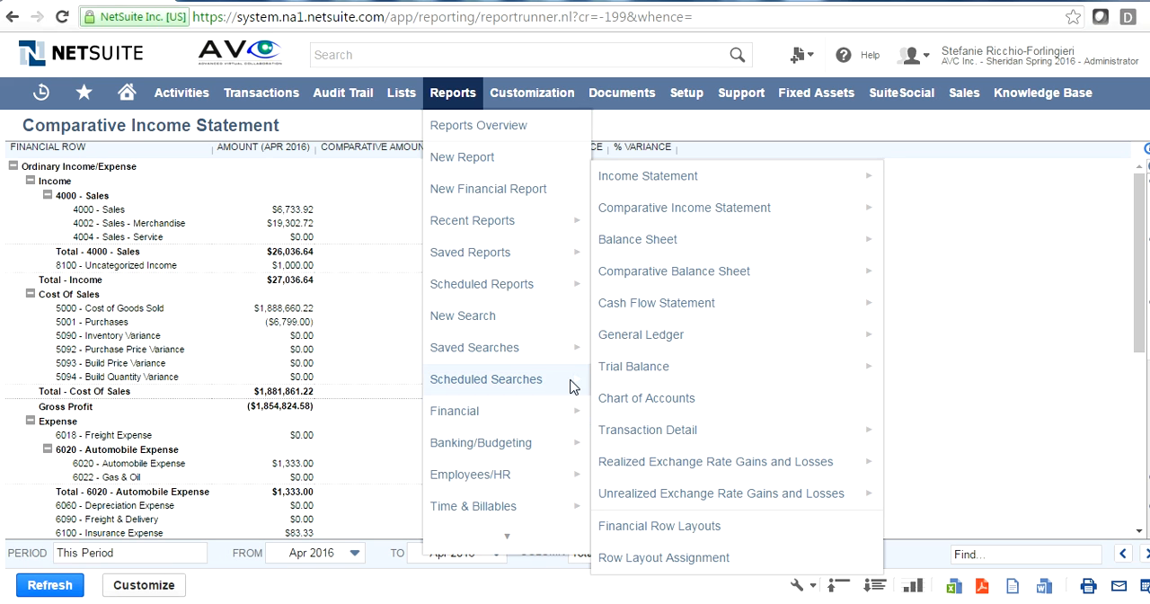
mouse_move(752, 320)
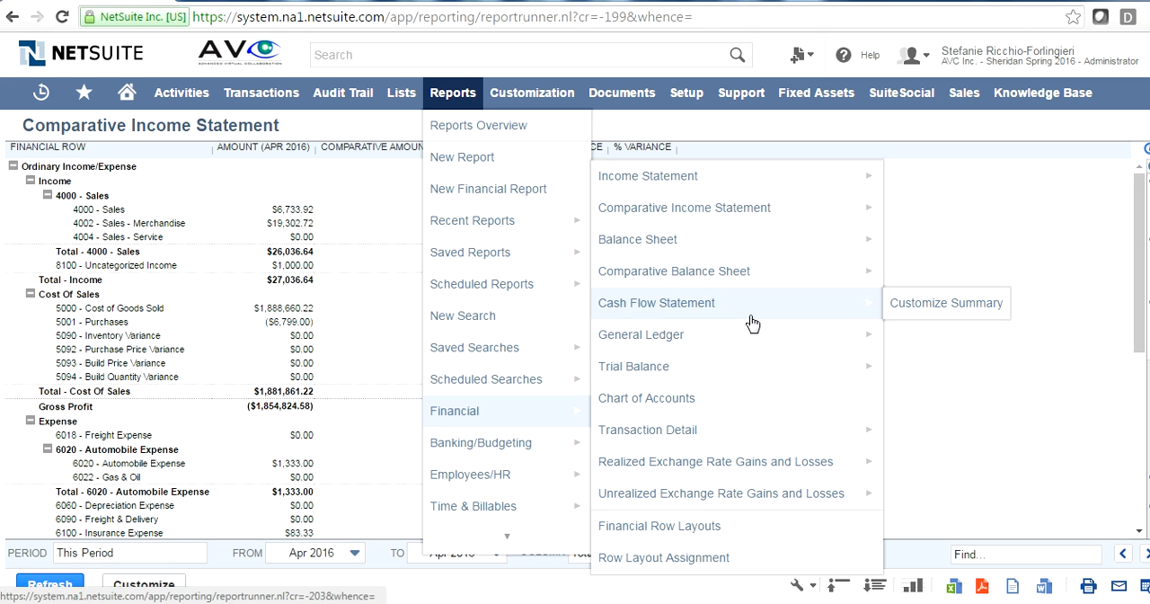
click(635, 248)
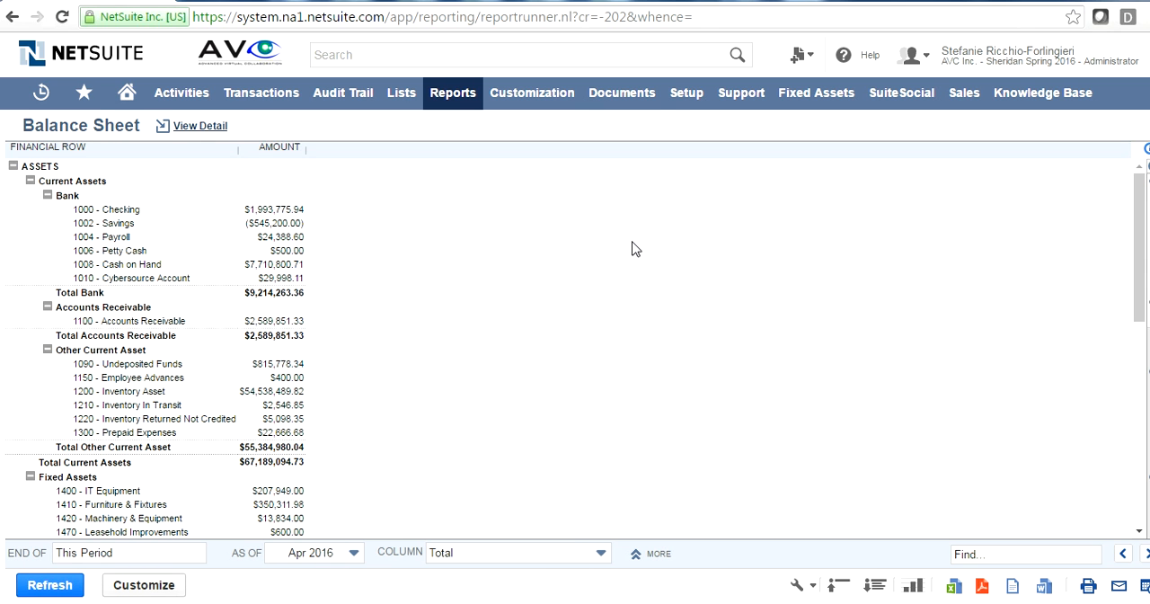
drag(1139, 210, 1014, 226)
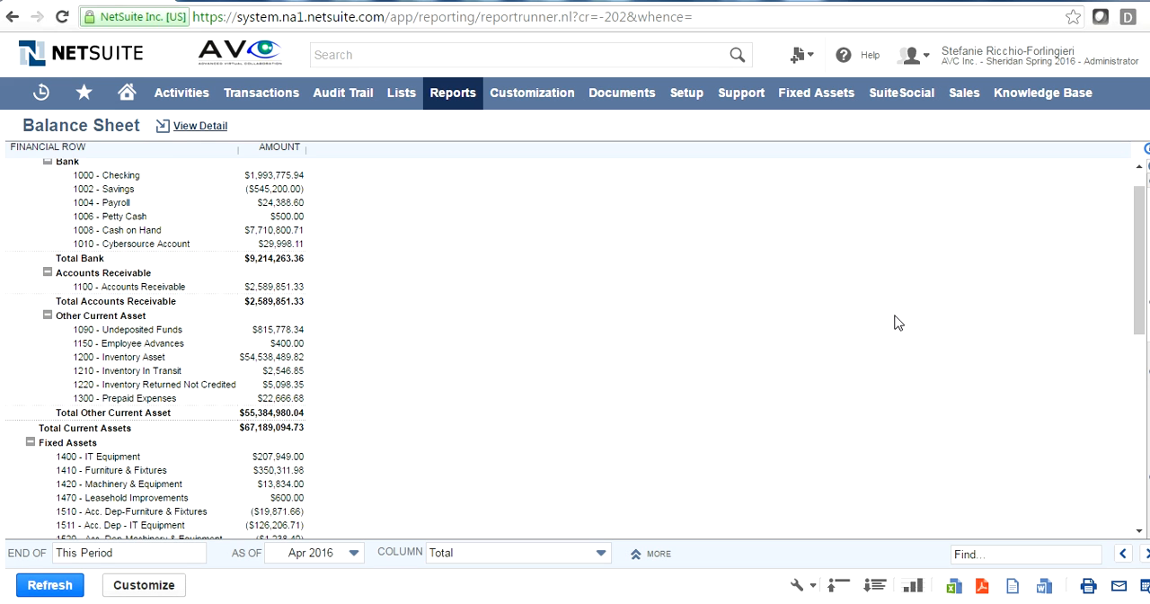
scroll(1046, 302, down, 3)
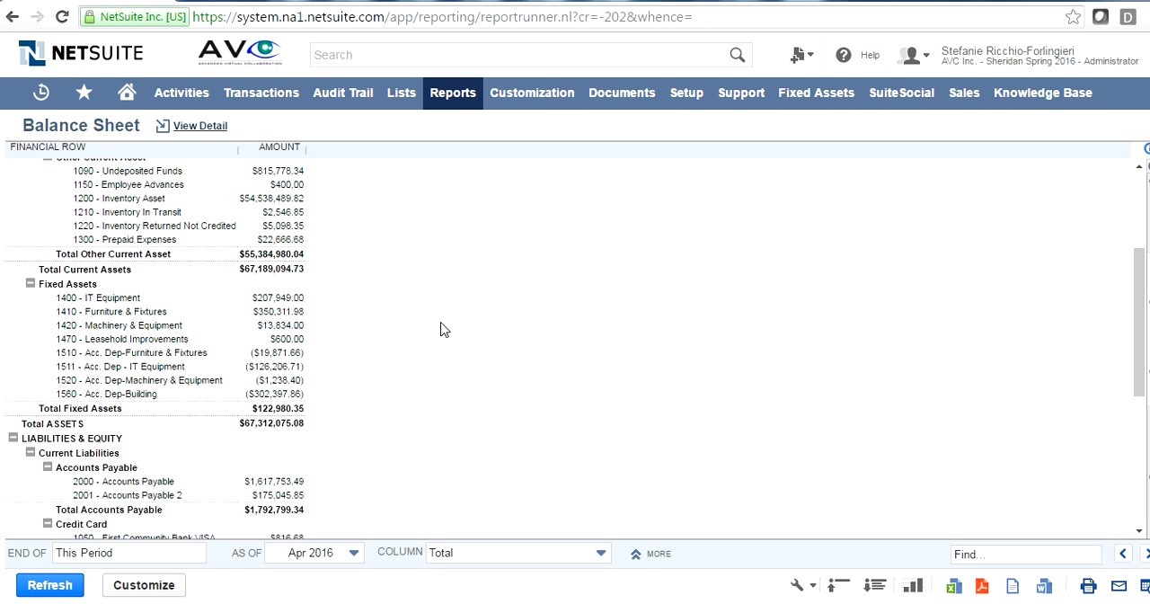
- Run the A/P Aging report from the vendors/payables links in the reports overview and review its vendor balances and totals
mouse_move(463, 101)
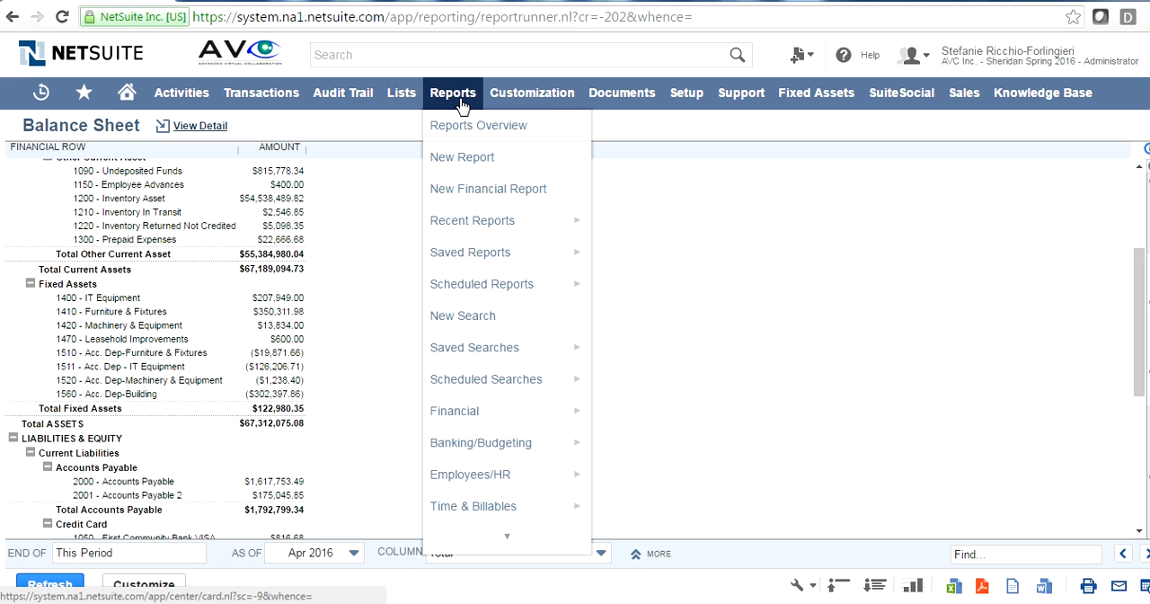
mouse_move(525, 279)
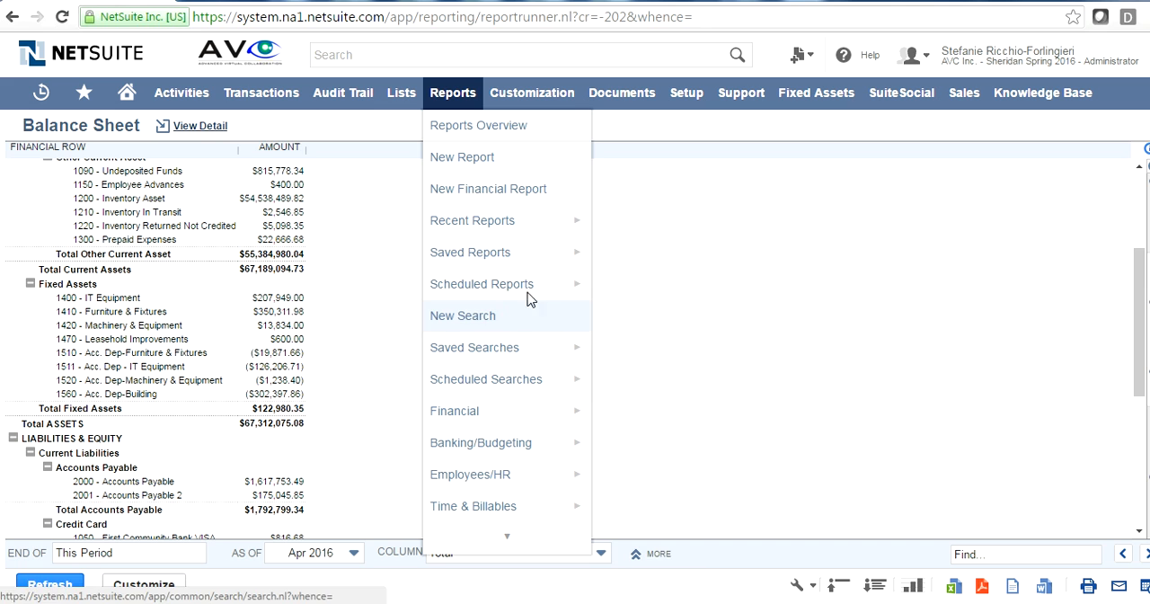
mouse_move(490, 413)
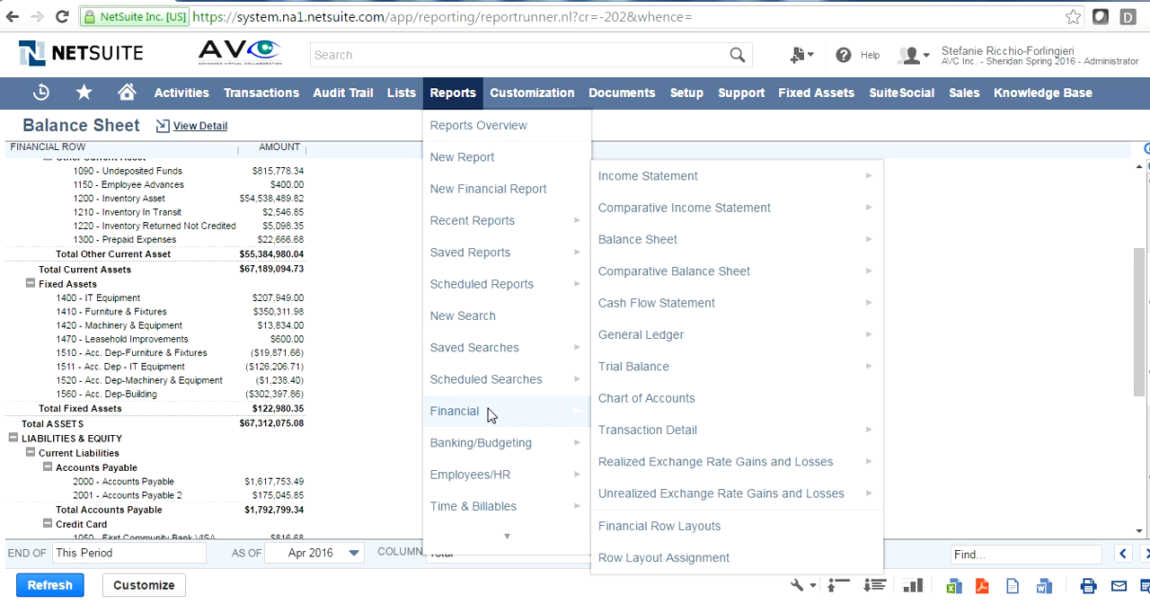
click(504, 131)
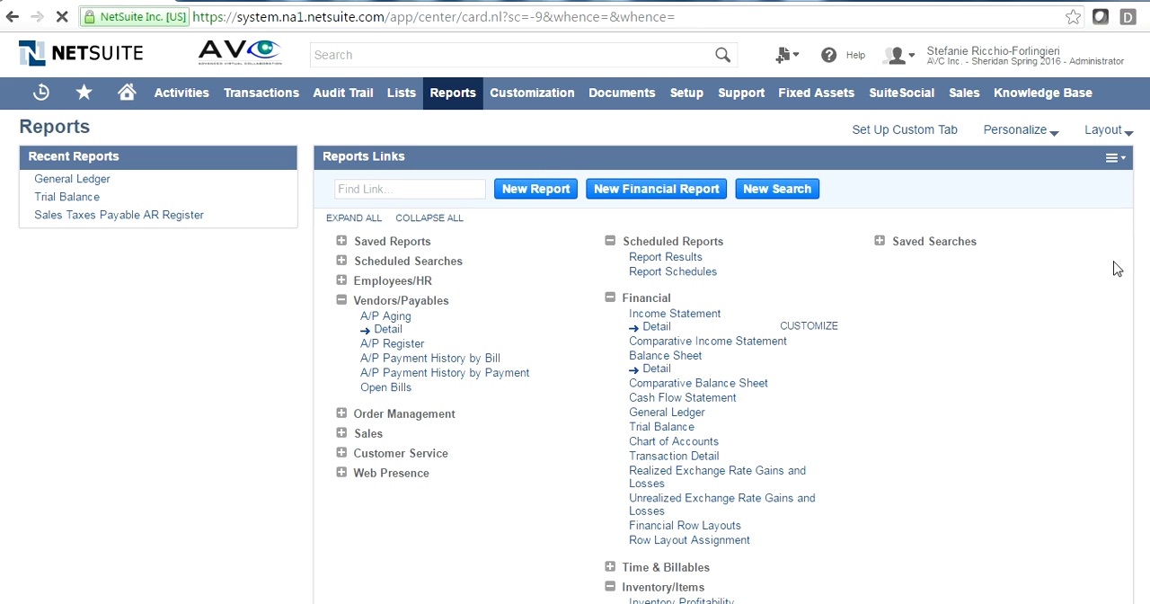
scroll(646, 245, down, 3)
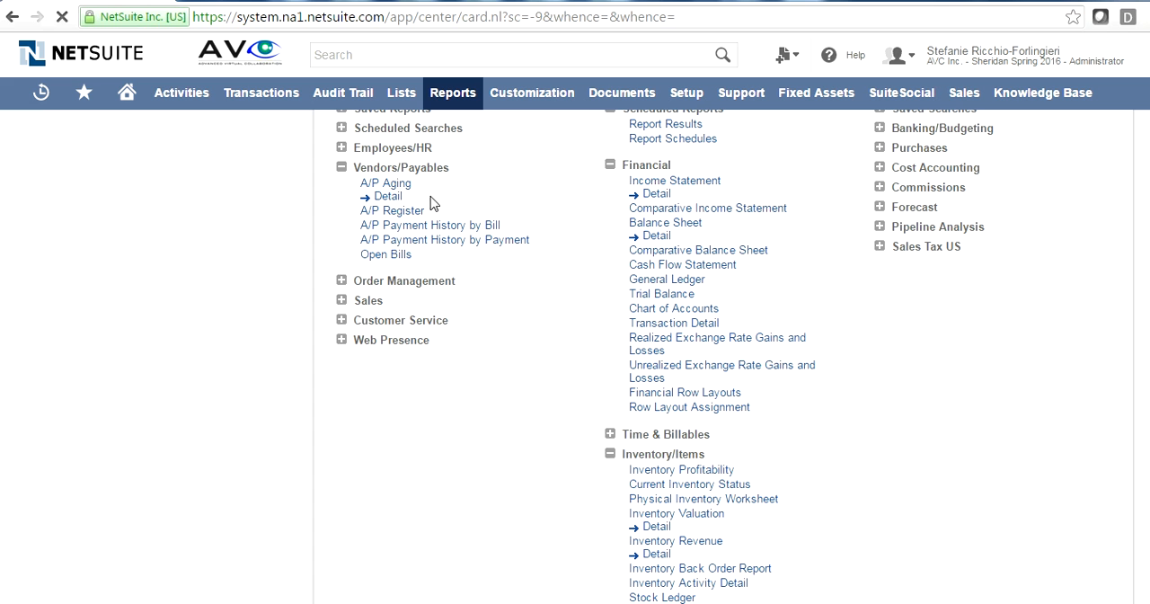
click(394, 184)
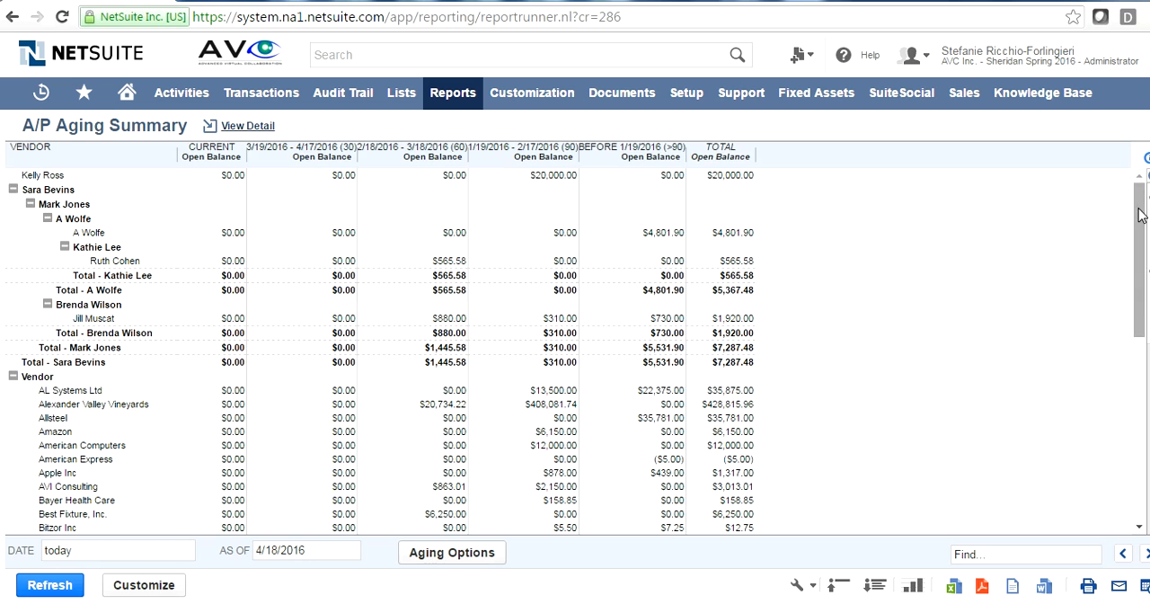
drag(1139, 229, 1144, 428)
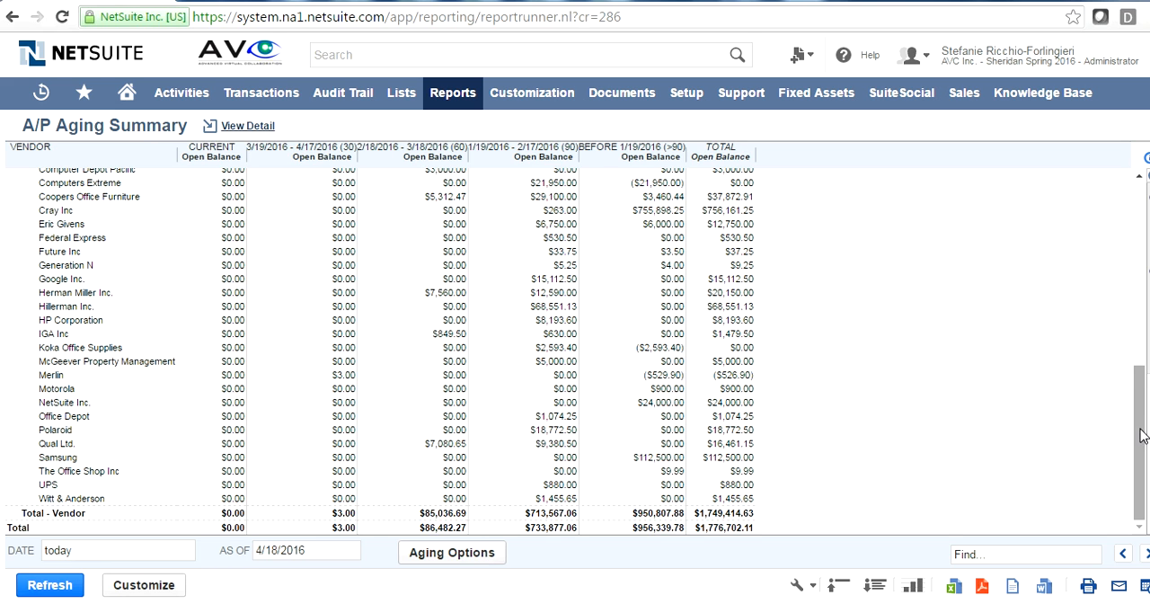
drag(1143, 436, 1143, 180)
- Look through the report categories for time and billables, purchases, vendors/payables and order management
mouse_move(452, 99)
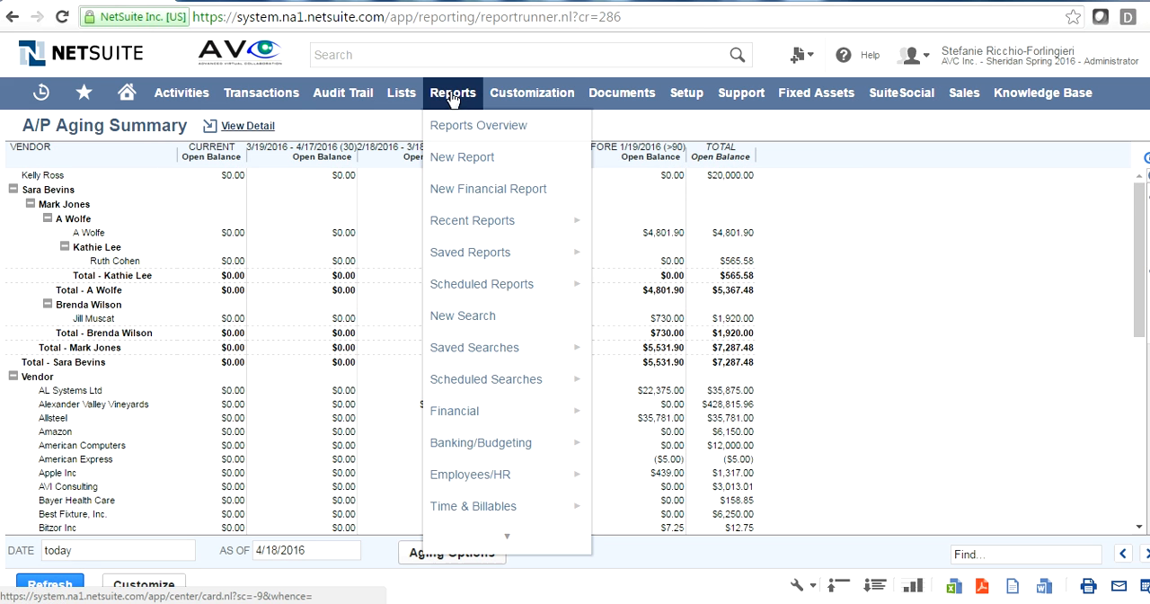
mouse_move(482, 414)
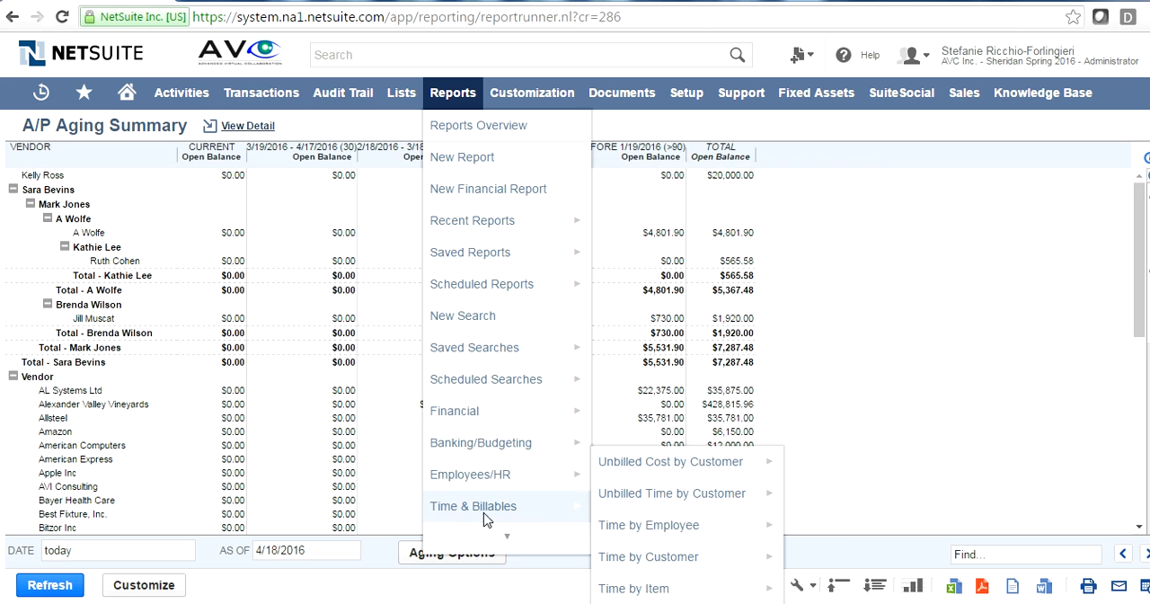
mouse_move(535, 321)
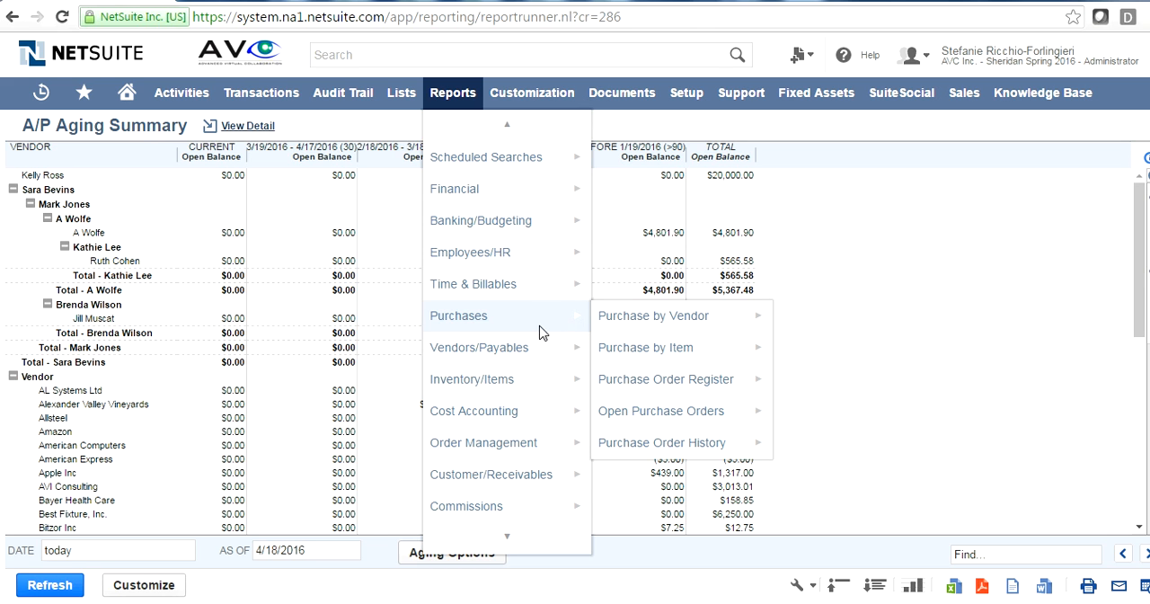
mouse_move(521, 351)
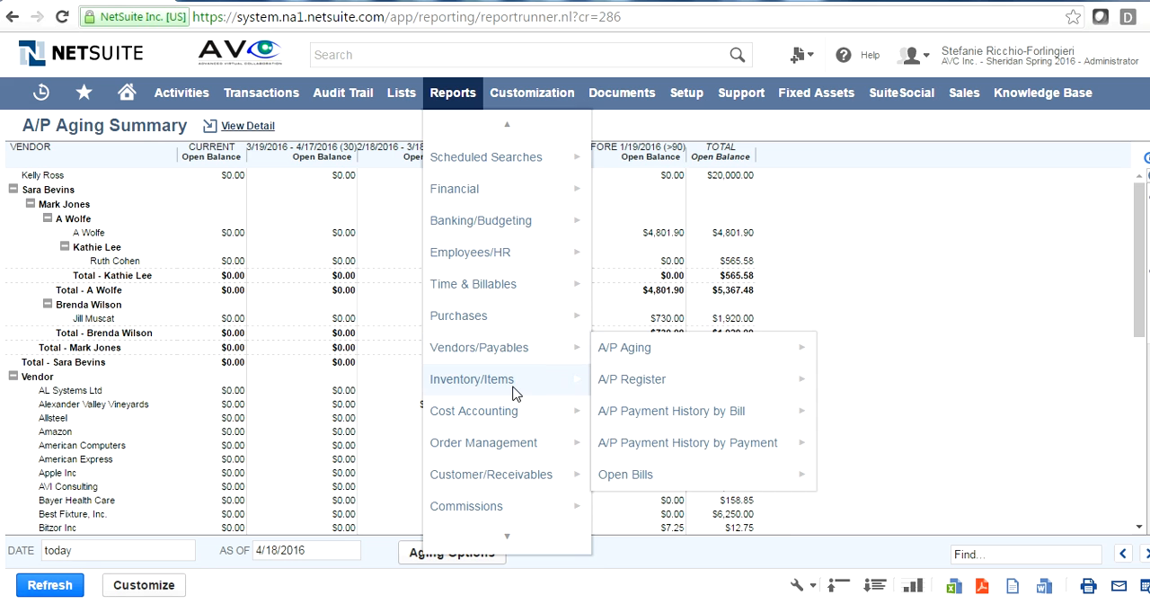
mouse_move(519, 388)
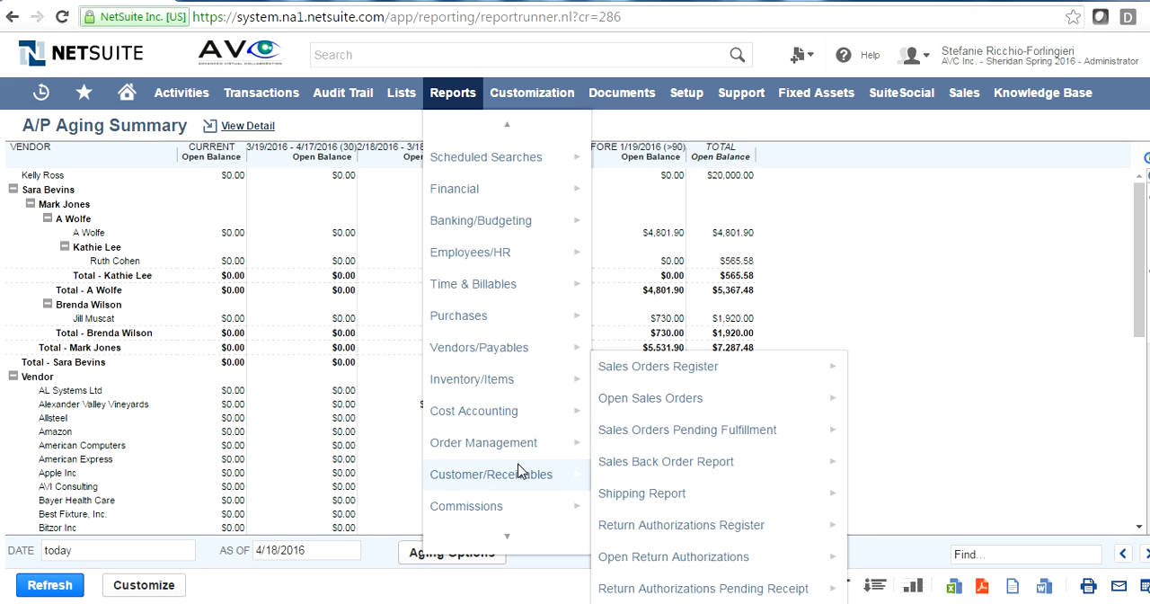
mouse_move(515, 479)
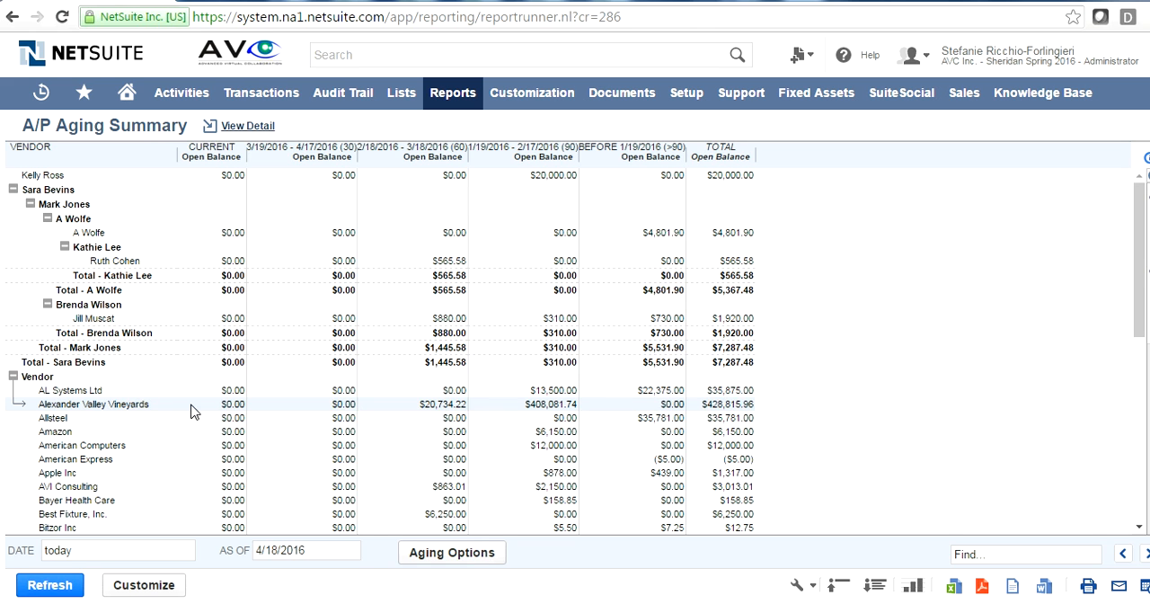
- Drill down from Alexander Valley Vineyards' 60-day open balance to its bill dated 2/5/2016
click(458, 410)
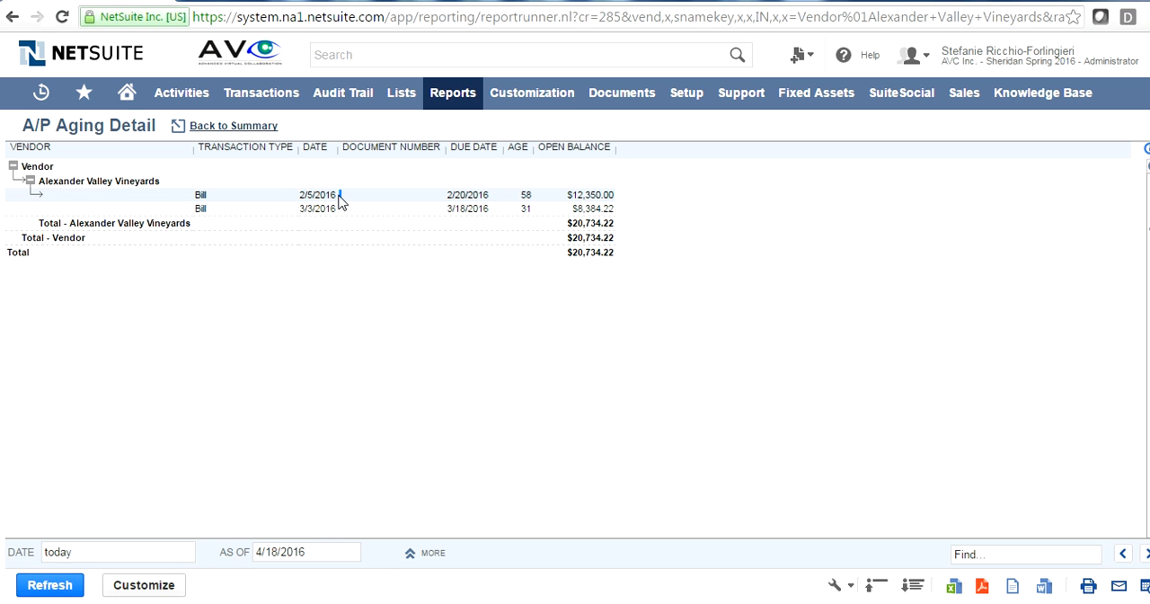
click(303, 197)
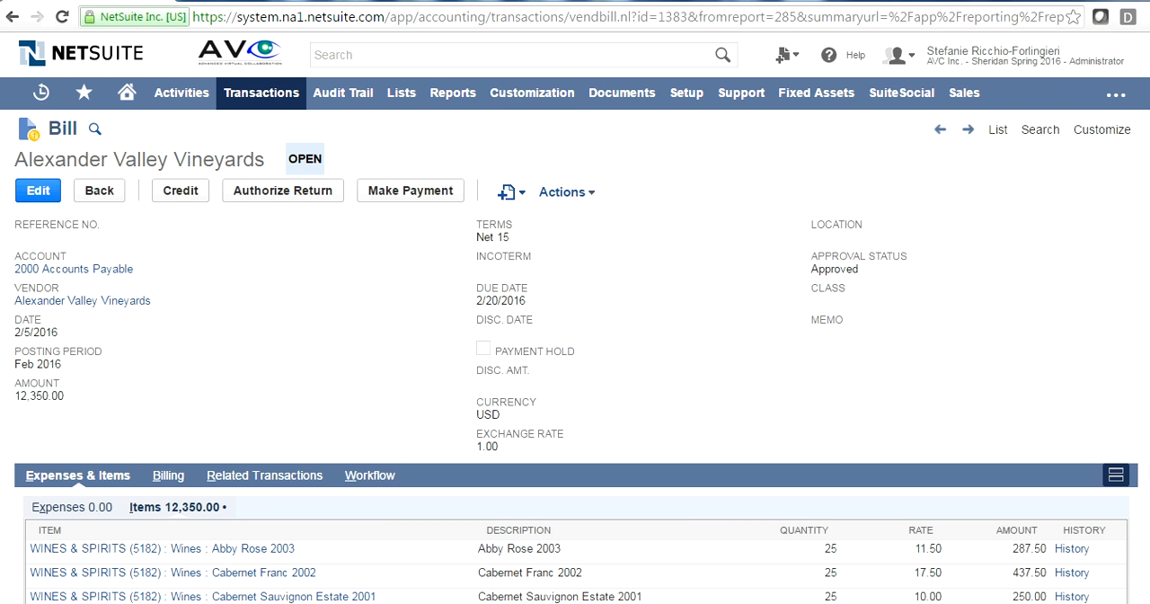
- Review the bill's header details and item lines, and return to the A/P Aging Detail report
scroll(720, 311, down, 2)
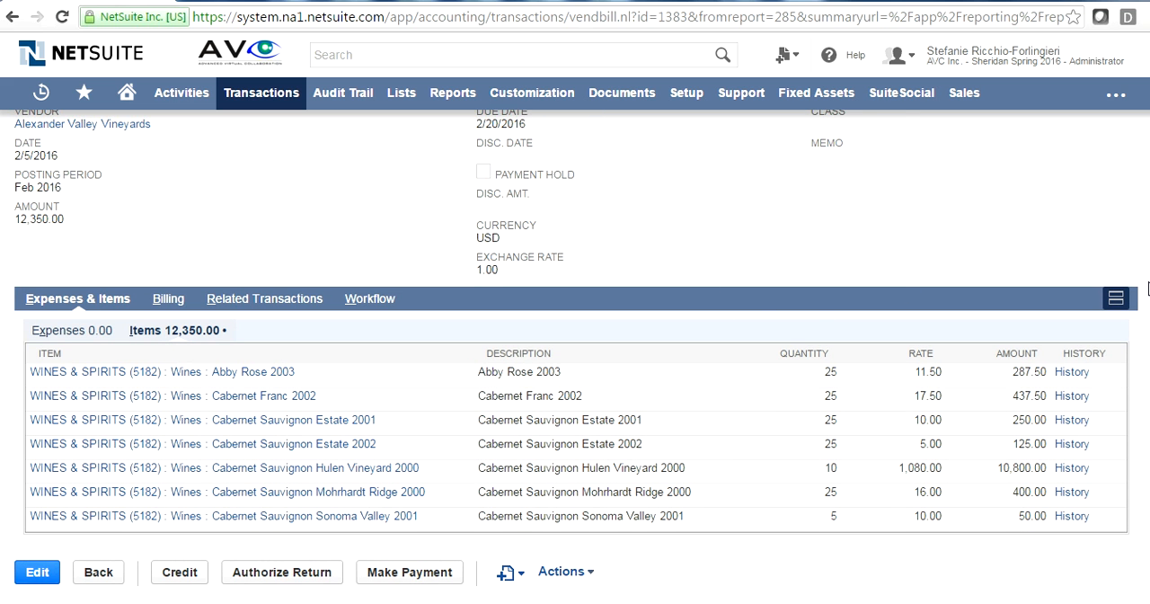
scroll(1036, 117, up, 2)
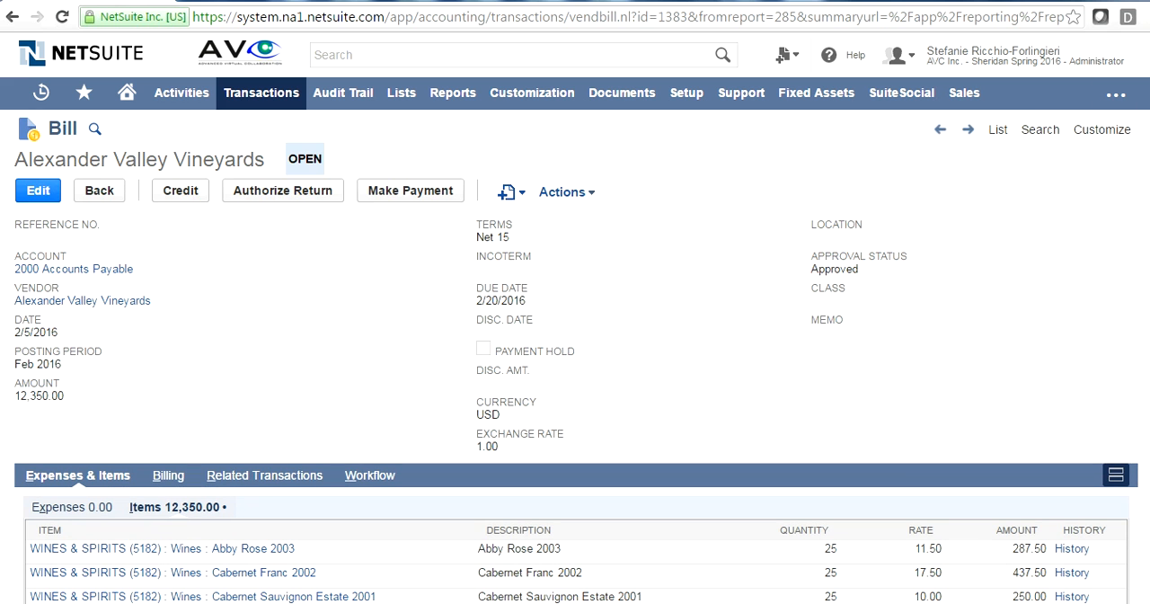
scroll(737, 225, down, 2)
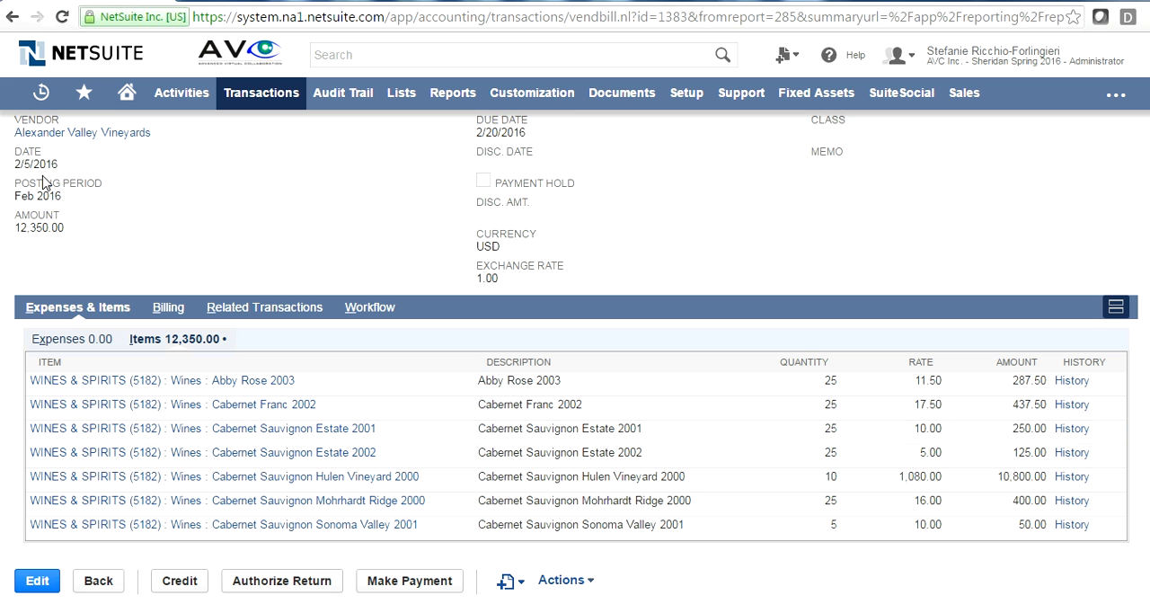
click(101, 585)
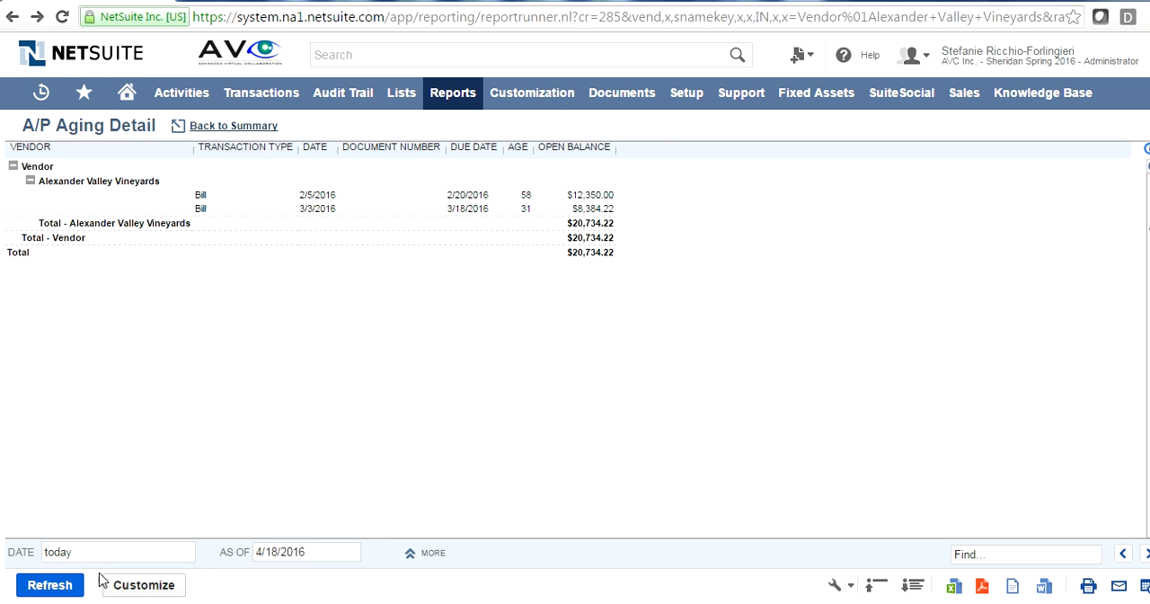
- Look through the document file options and the payables and financial transaction types
mouse_move(640, 108)
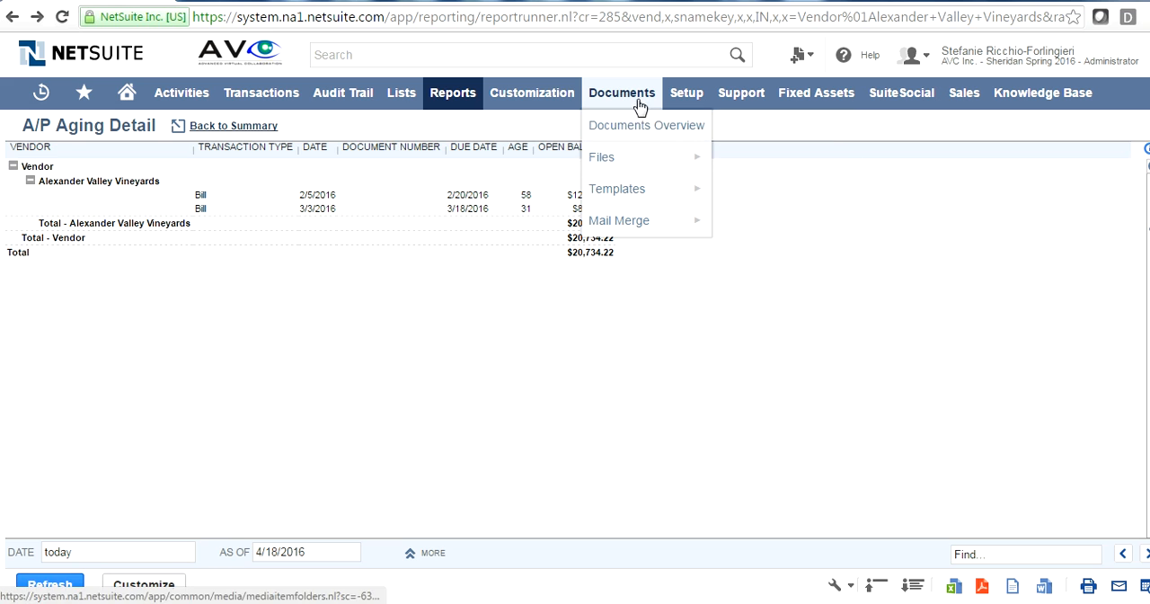
mouse_move(607, 160)
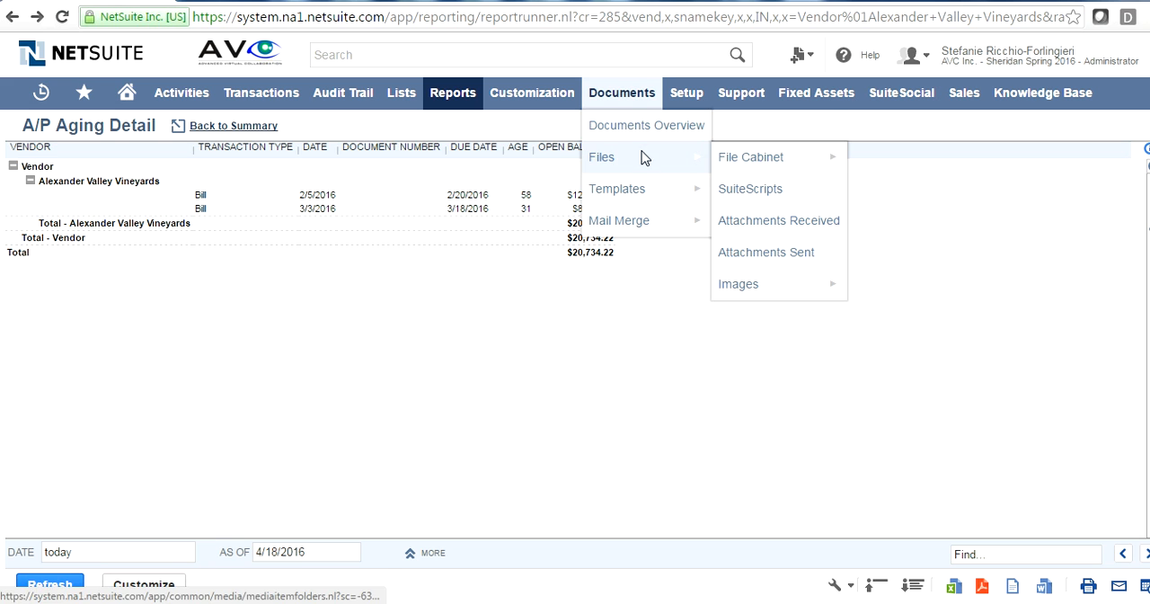
mouse_move(725, 164)
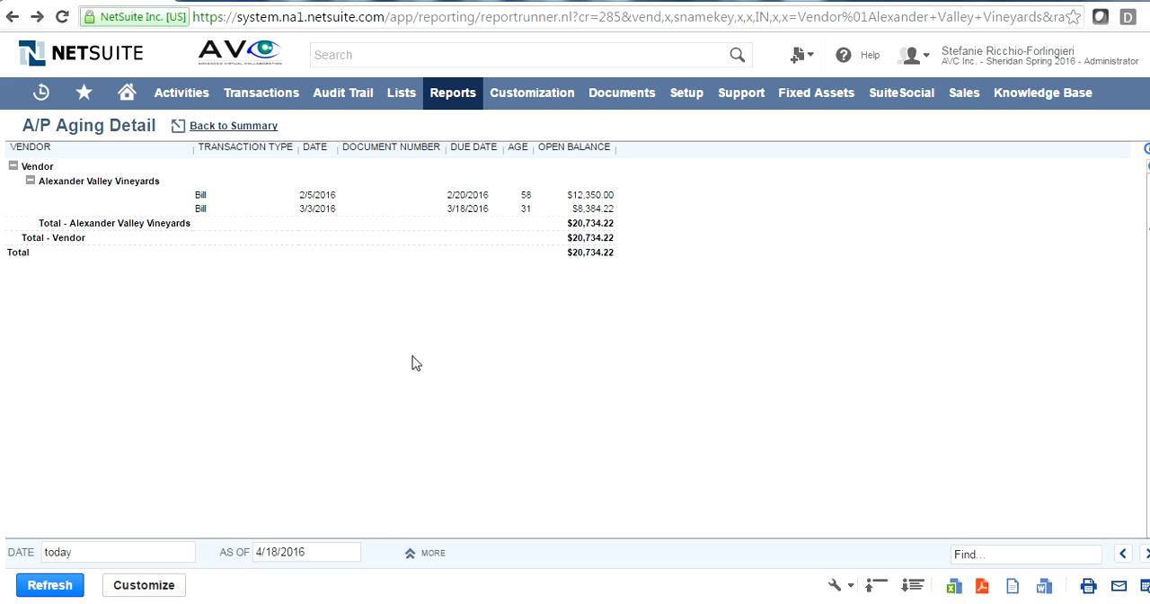
mouse_move(275, 107)
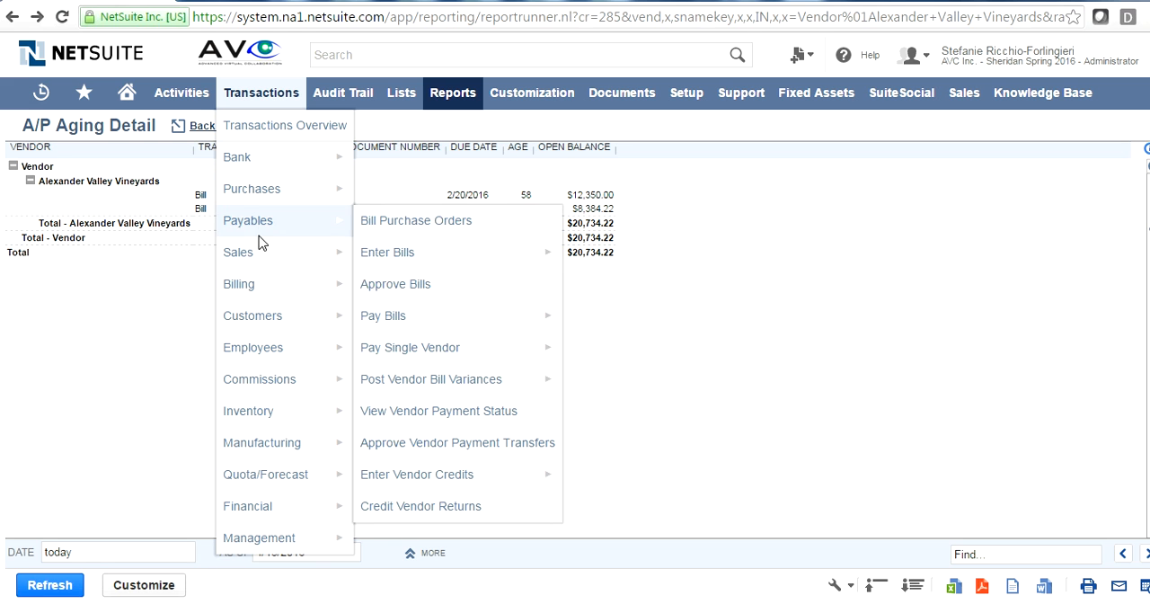
mouse_move(274, 510)
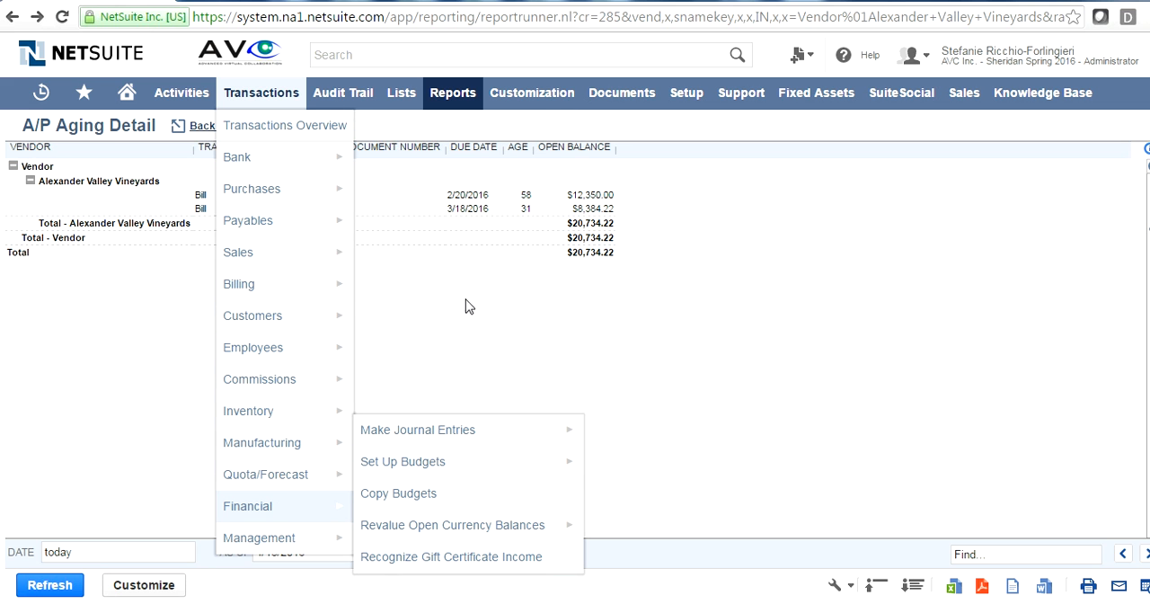
mouse_move(467, 106)
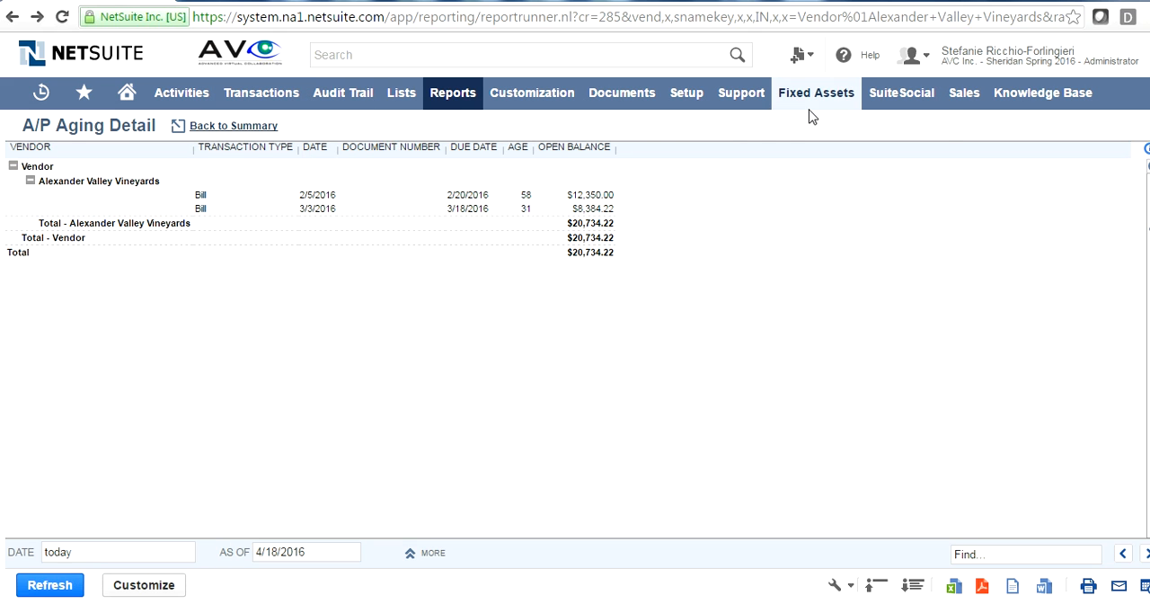
- Open the help topic for the A/P Aging Detail report, visit SuiteAnswers, and return to the report
click(865, 62)
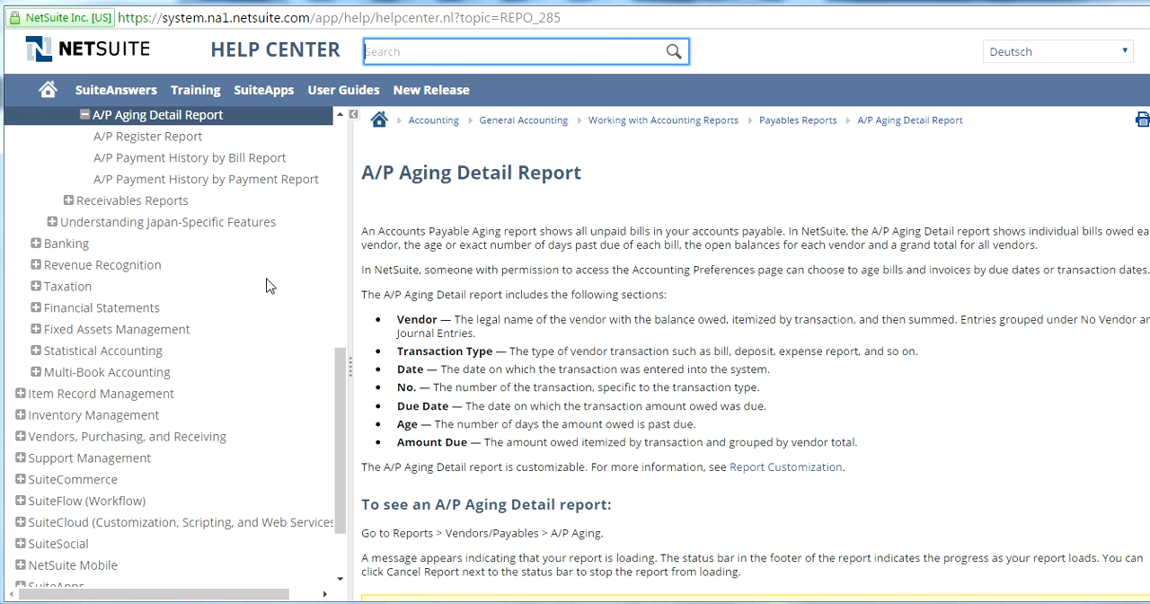
click(119, 99)
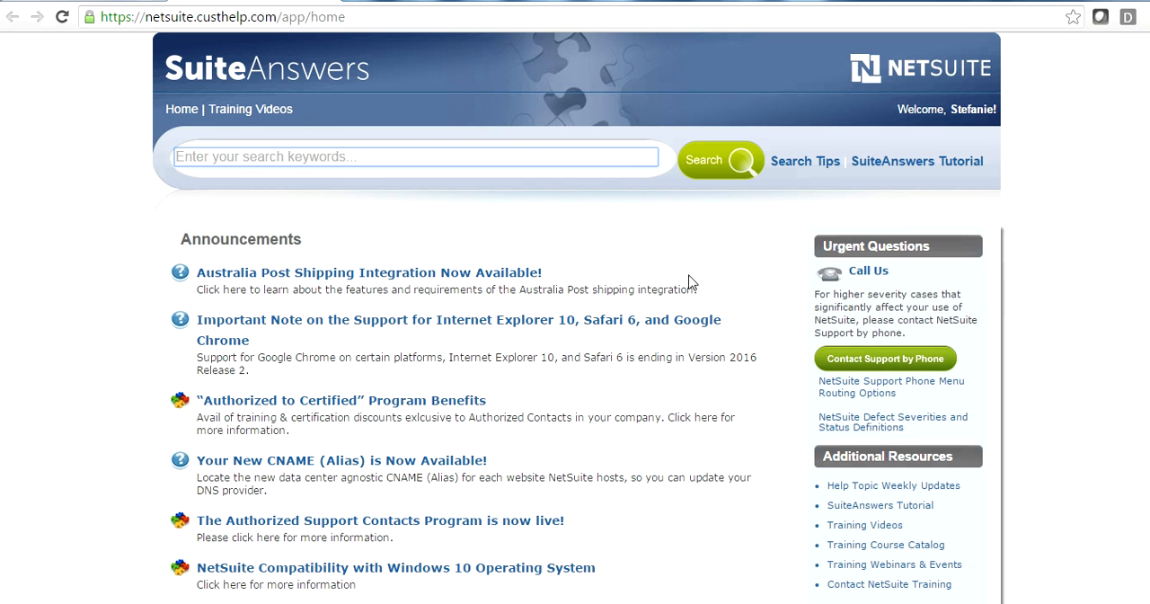
click(333, 3)
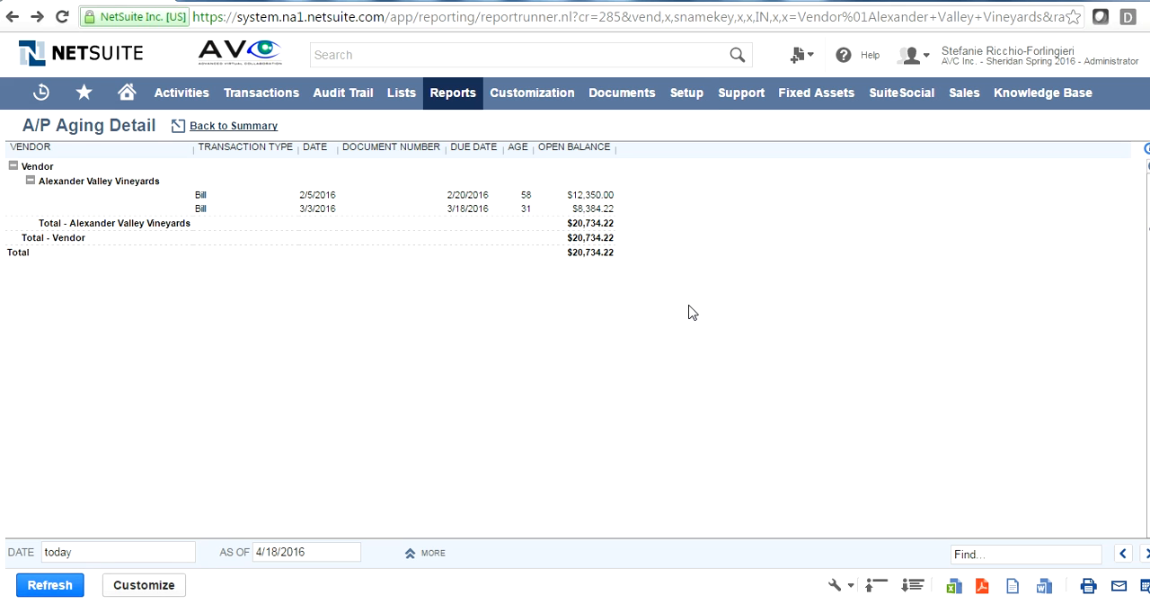
- Open the Manage Accounting Periods page from the accounting setup tasks
mouse_move(700, 97)
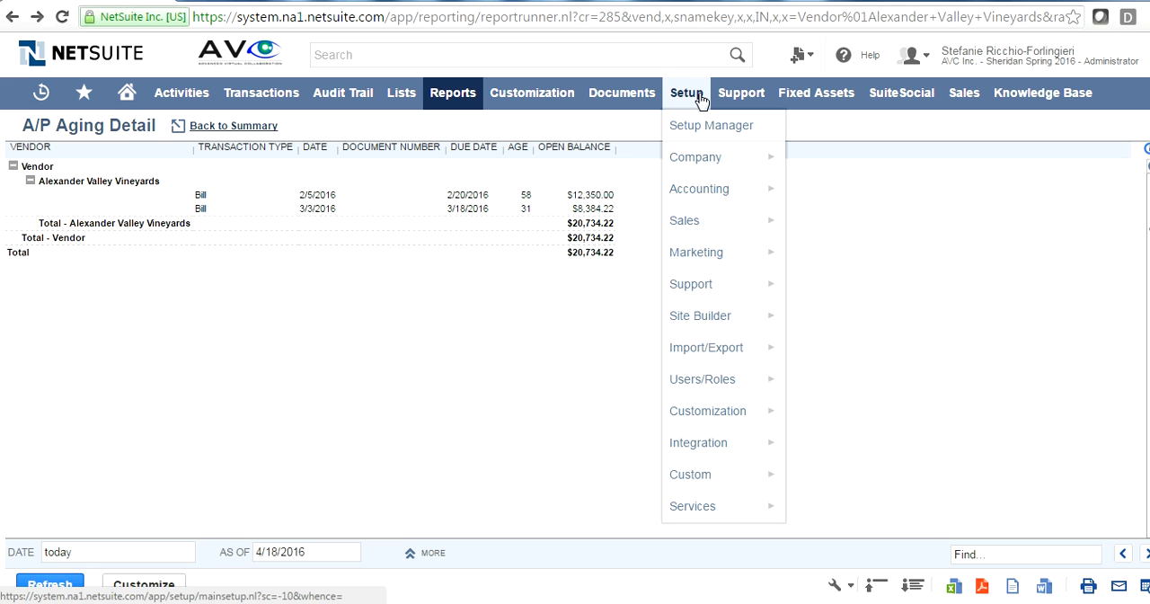
mouse_move(719, 195)
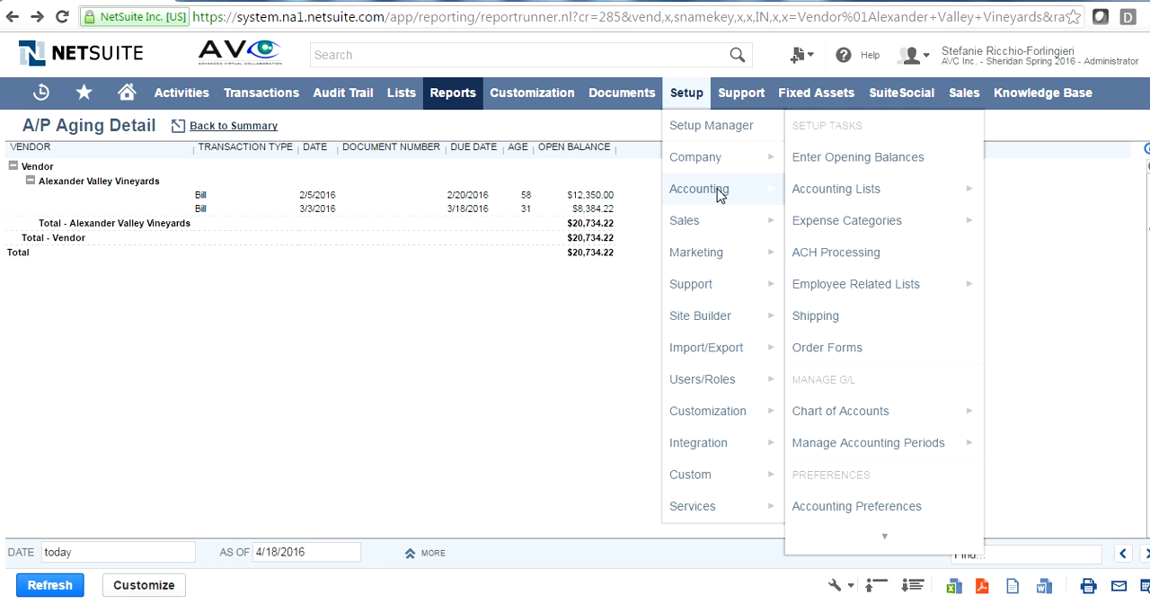
click(858, 447)
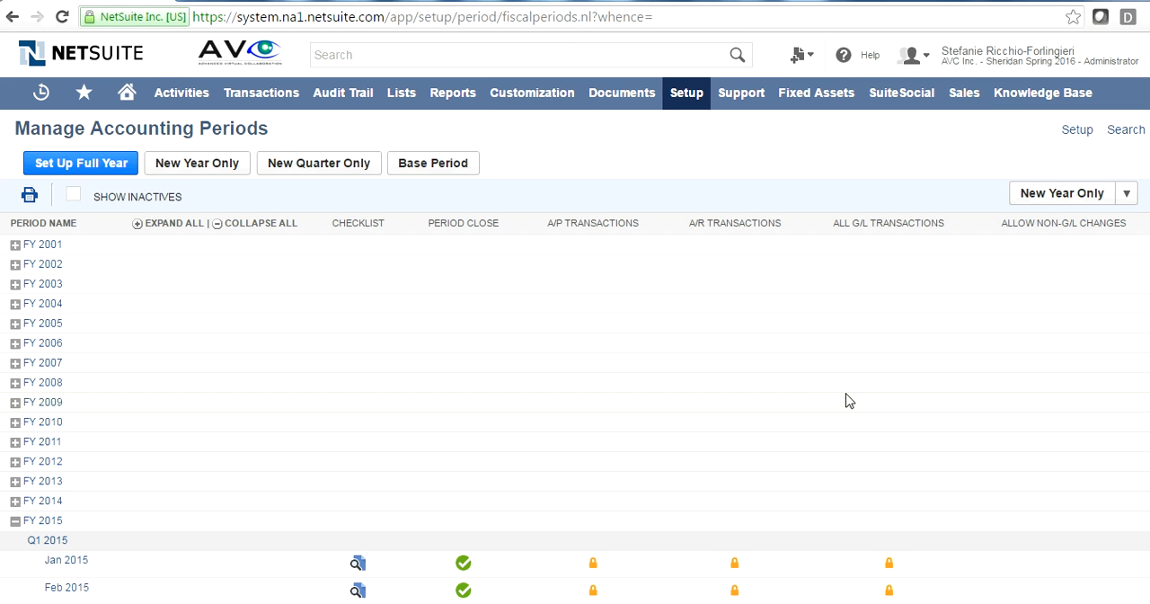
- Review the 2015 and 2016 accounting periods with their closing and lock statuses, and open the full-year period setup form
scroll(575, 413, down, 8)
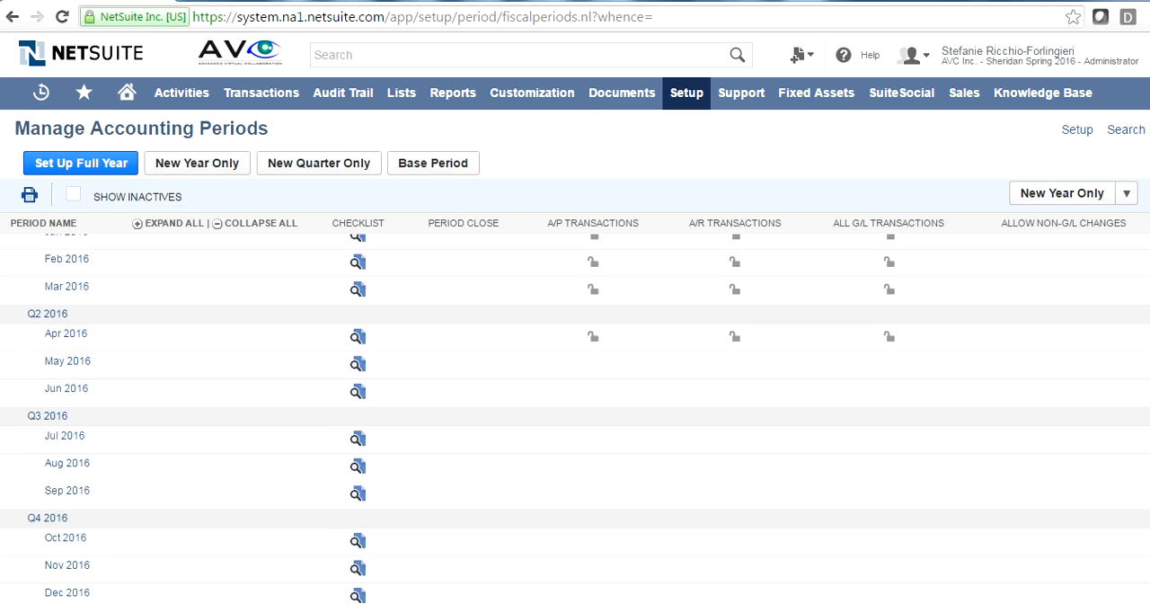
scroll(203, 325, up, 2)
scroll(202, 325, down, 2)
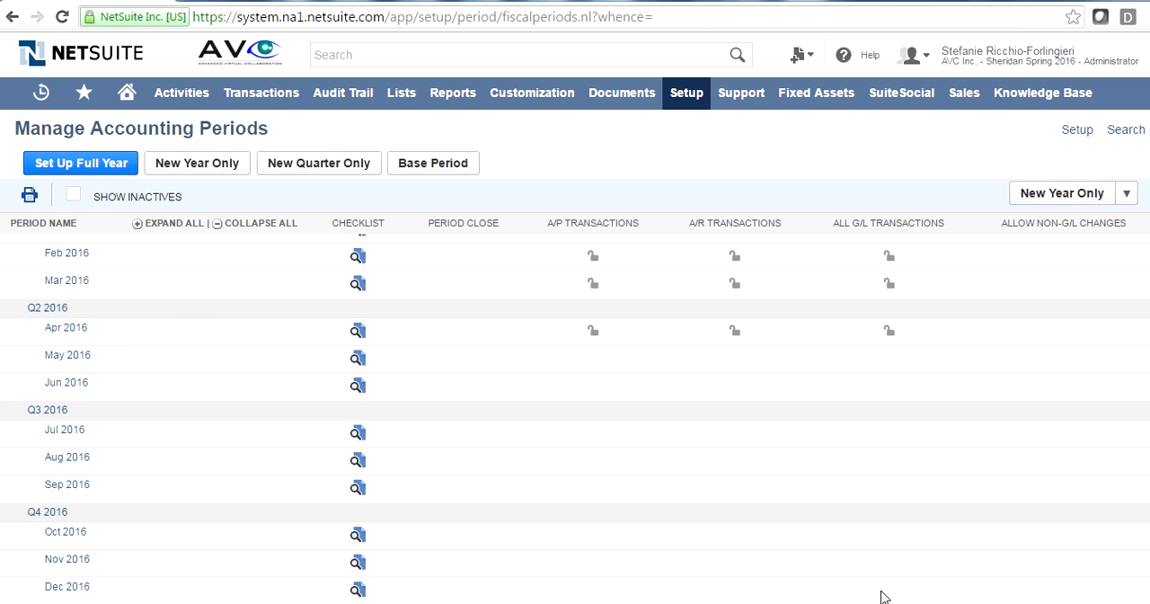
scroll(881, 596, up, 5)
scroll(575, 418, up, 4)
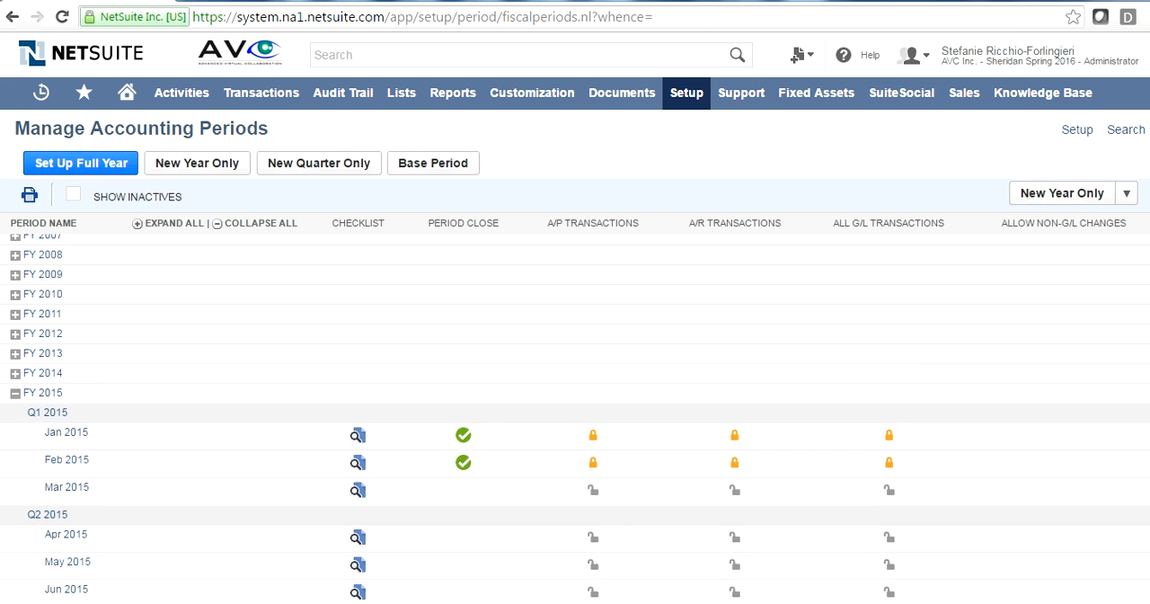
click(99, 169)
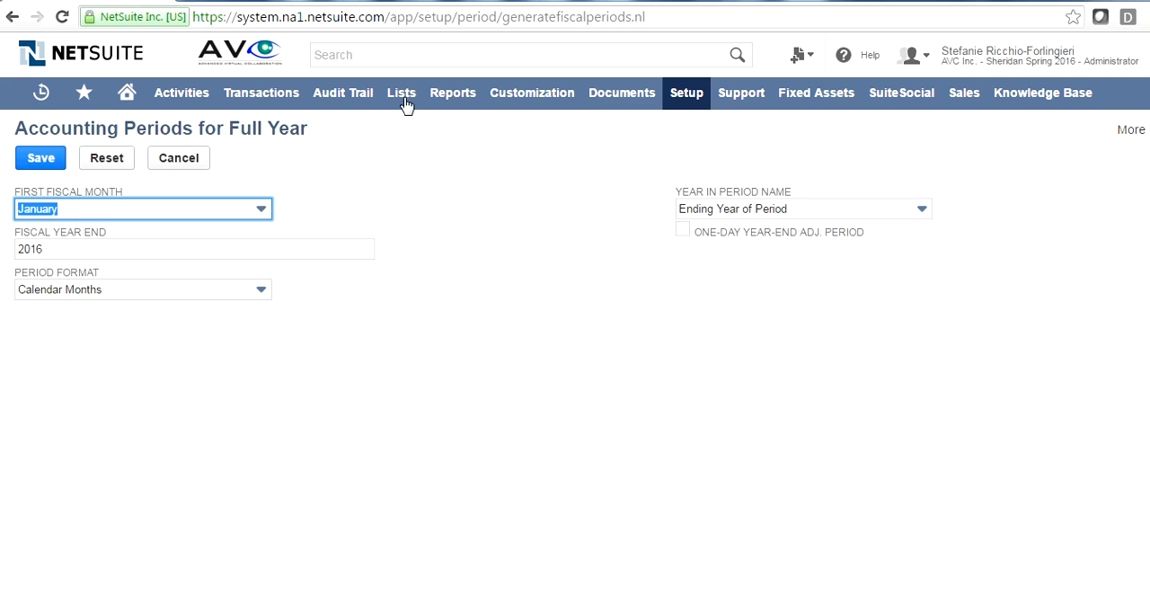
- Open a new journal entry form and look over its primary information and lines
mouse_move(281, 100)
mouse_move(312, 510)
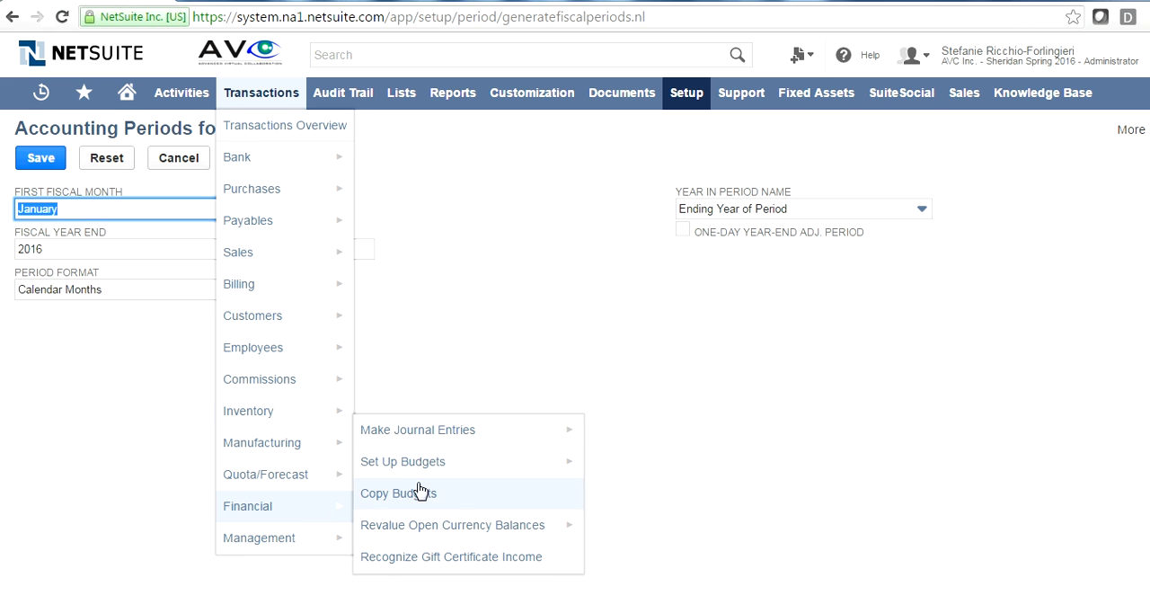
click(429, 430)
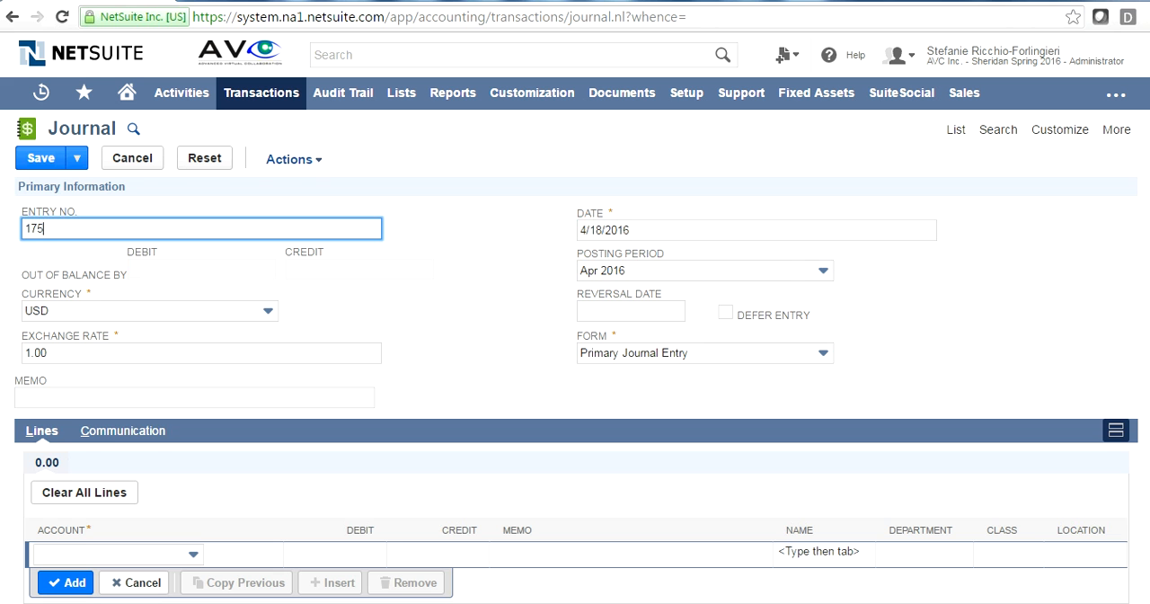
scroll(575, 357, down, 1)
scroll(919, 135, up, 1)
- Find the Manage Accounting Periods option among the accounting setup tasks, starting from the journal entry form
mouse_move(477, 104)
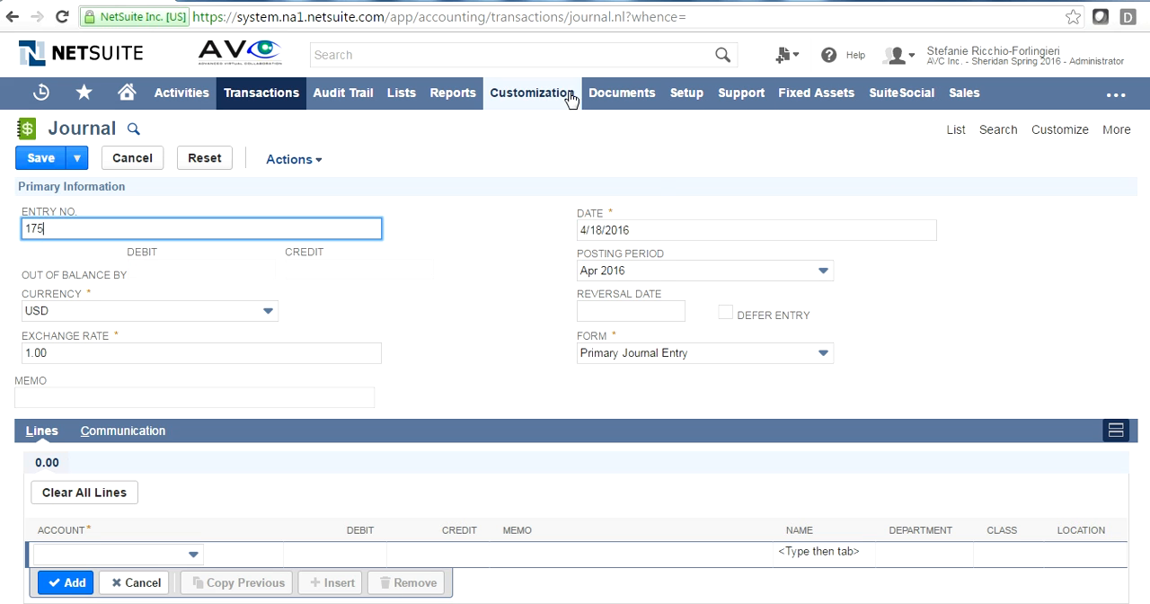
mouse_move(582, 97)
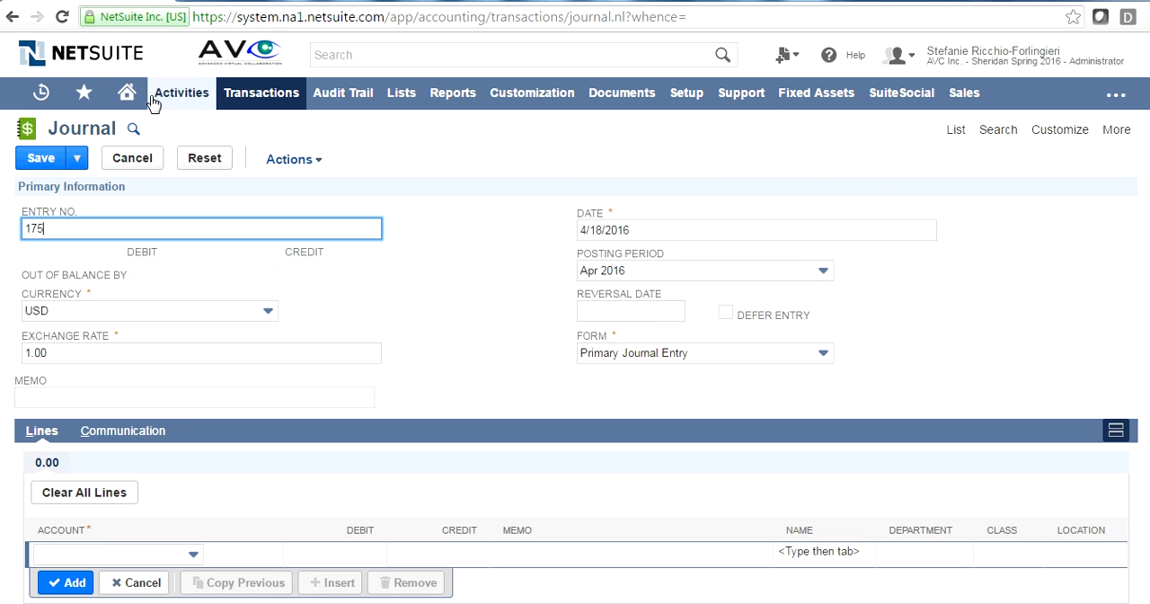
mouse_move(690, 99)
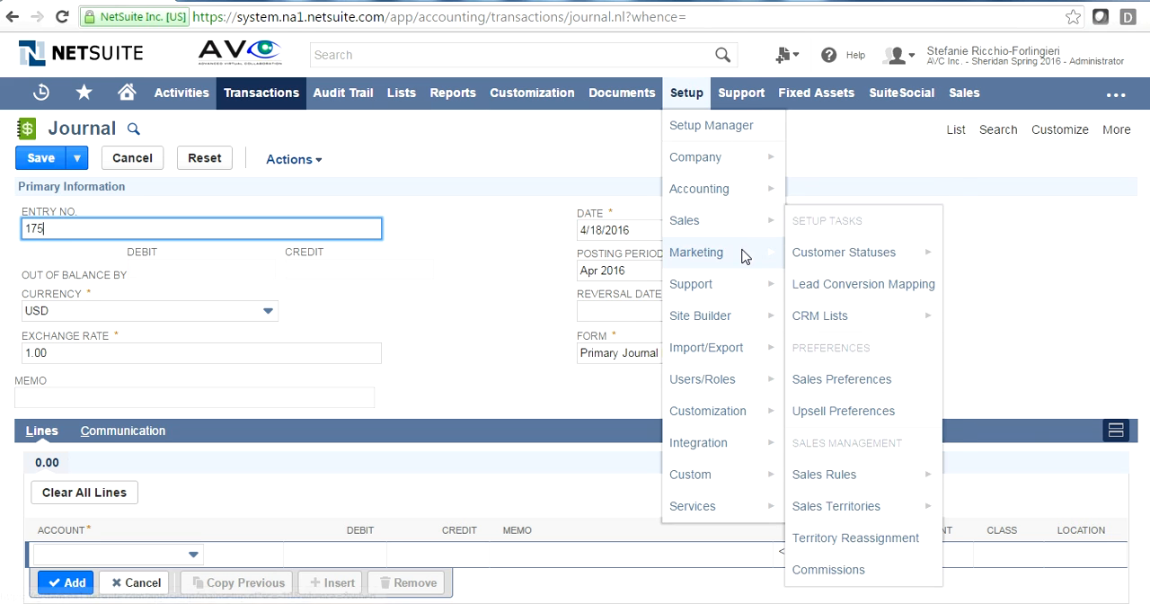
mouse_move(699, 189)
mouse_move(914, 449)
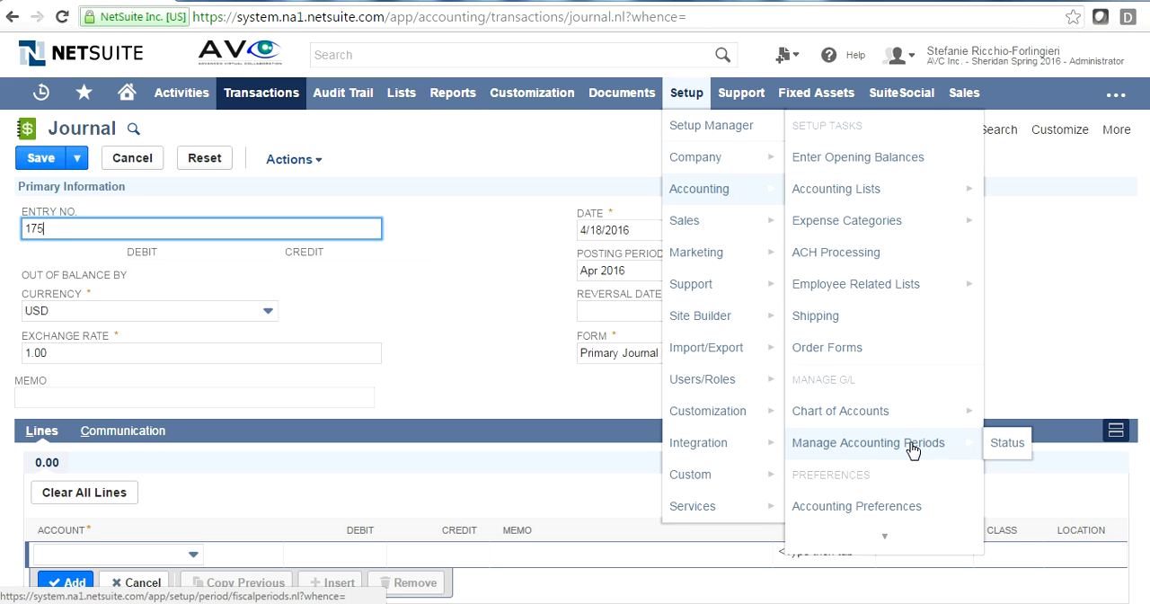